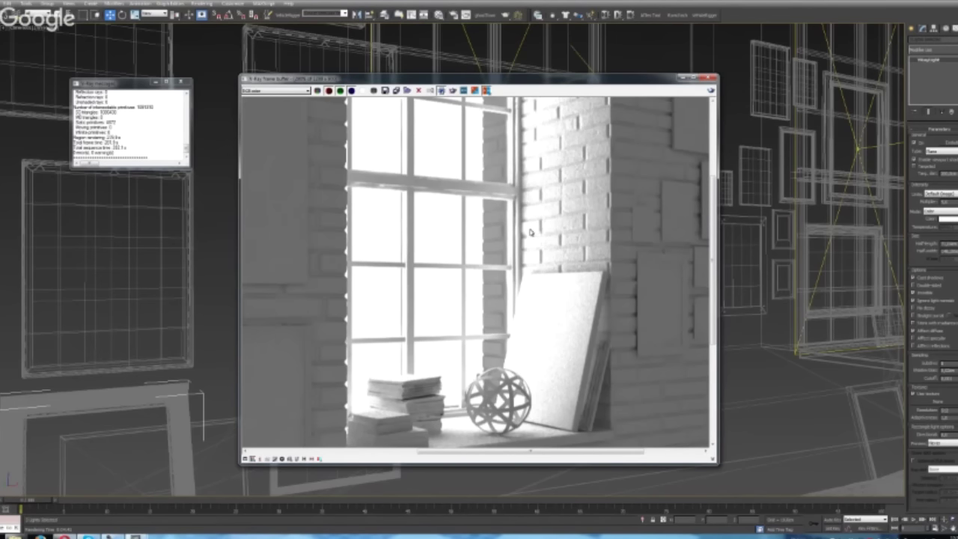
Examine the grey clay render around the window and sill objects, and close the frame buffer
scroll(530, 233, "down", 2)
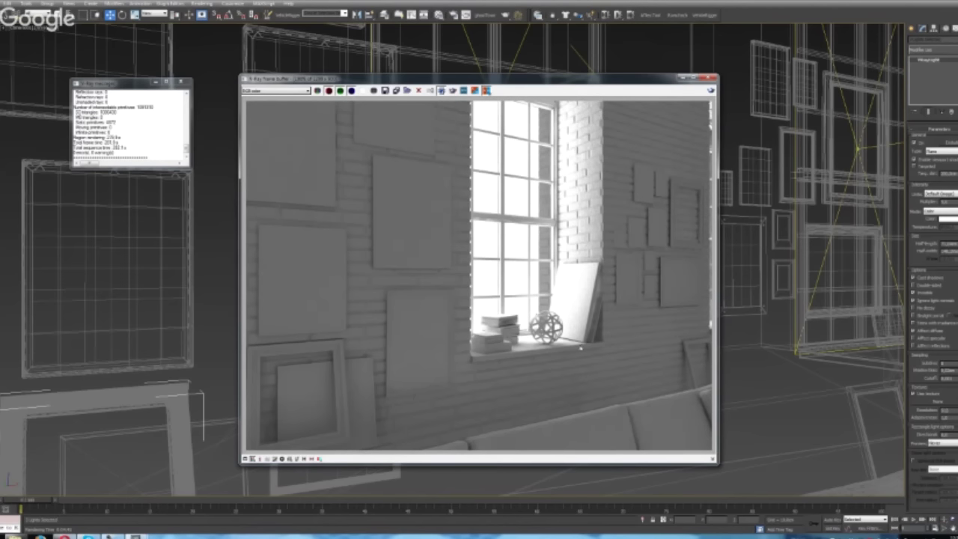
scroll(573, 334, "up", 2)
left_click(476, 25)
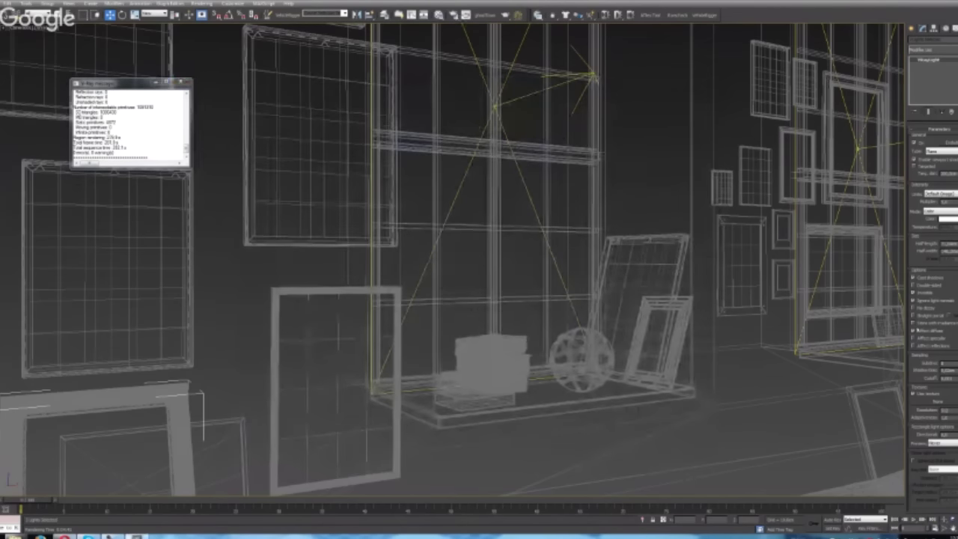
Clear the light selection and enable the GI environment (skylight) override in the V-Ray render settings
key("F10")
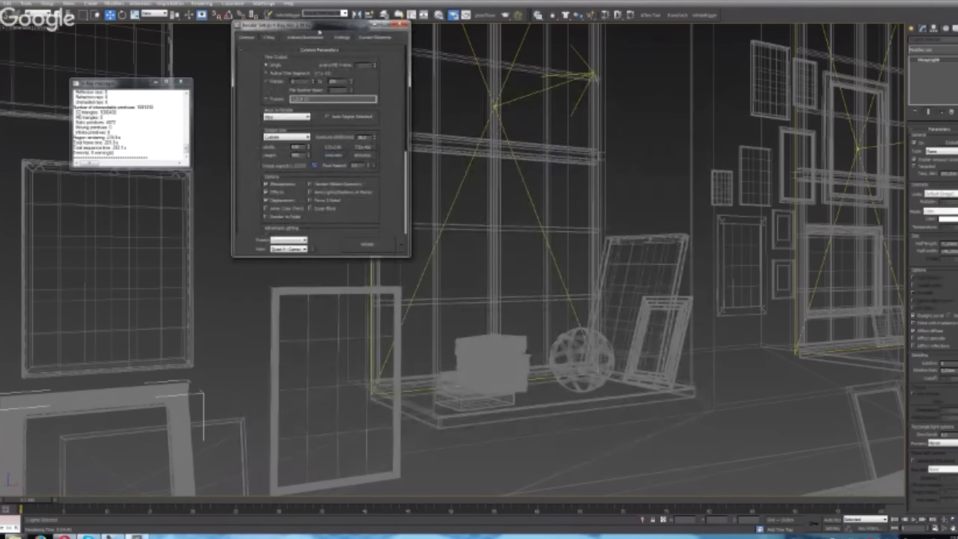
left_click_drag(336, 26, 378, 104)
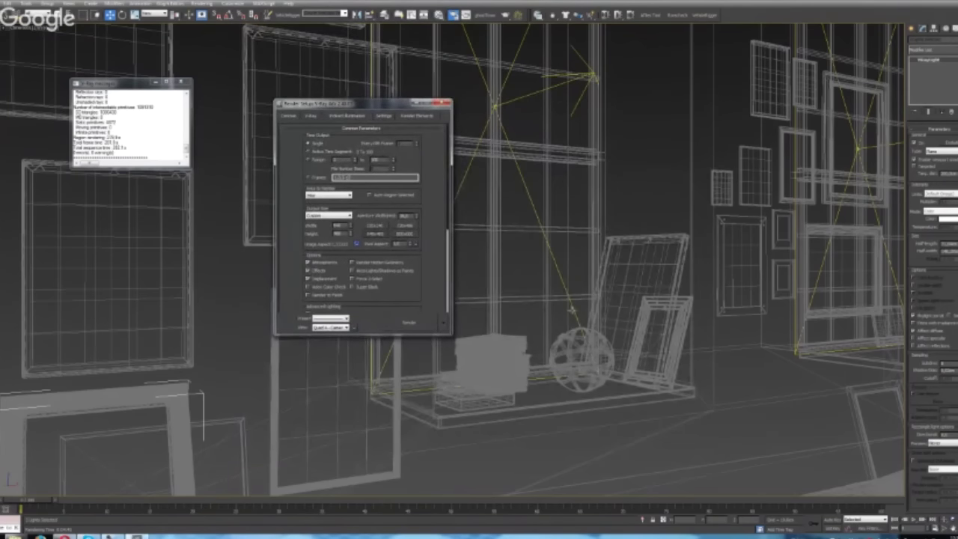
left_click(313, 115)
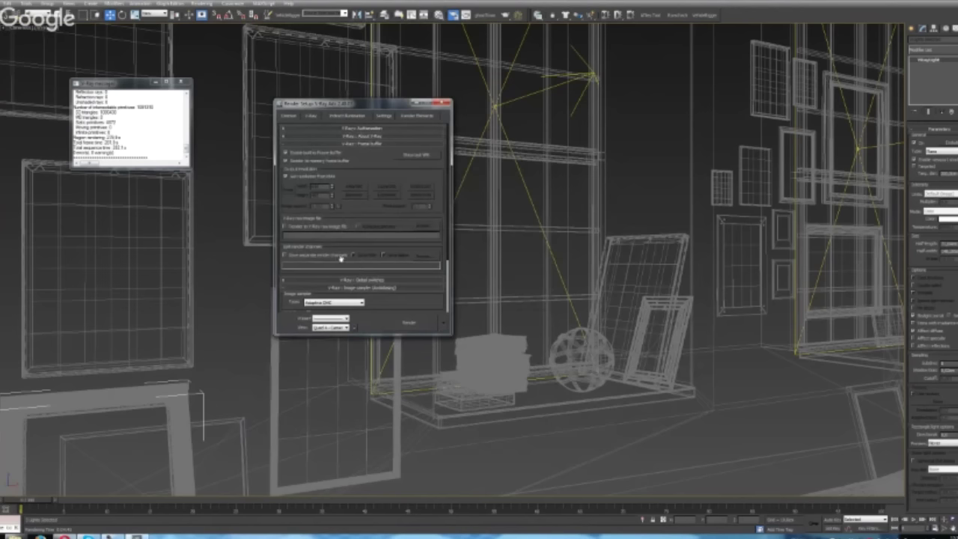
left_click(357, 295)
scroll(357, 294, "down", 2)
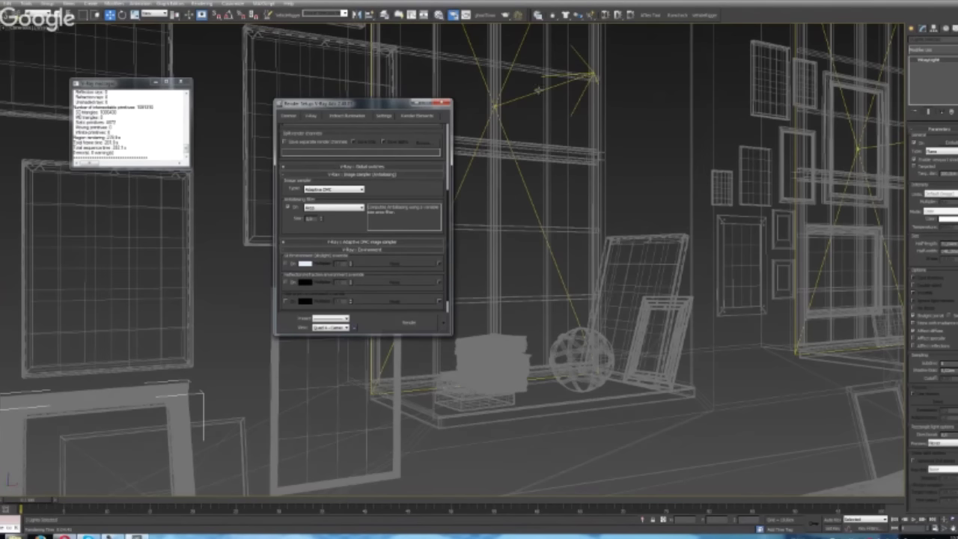
left_click(525, 131)
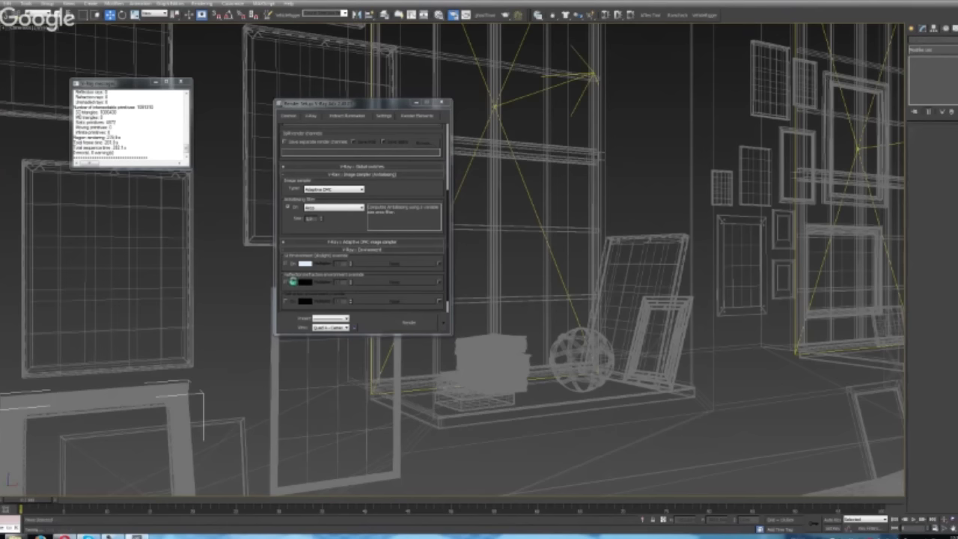
left_click(286, 264)
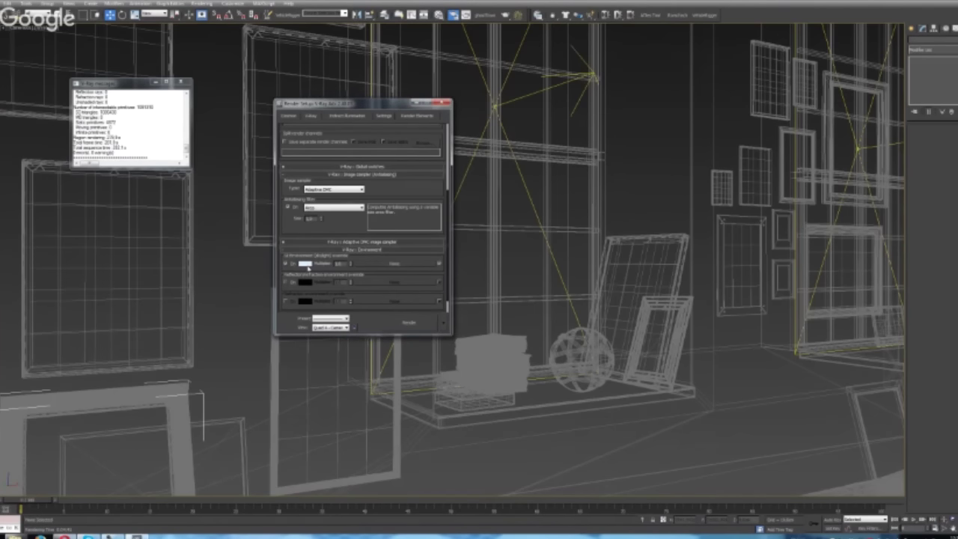
Set the GI environment override colour to a light sky blue and start a test render
left_click(307, 264)
left_click(205, 61)
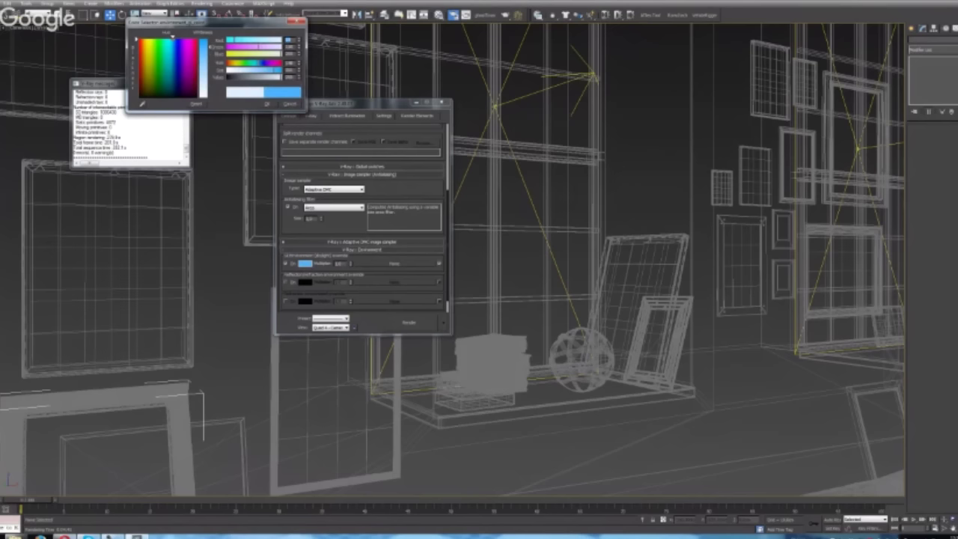
left_click(267, 105)
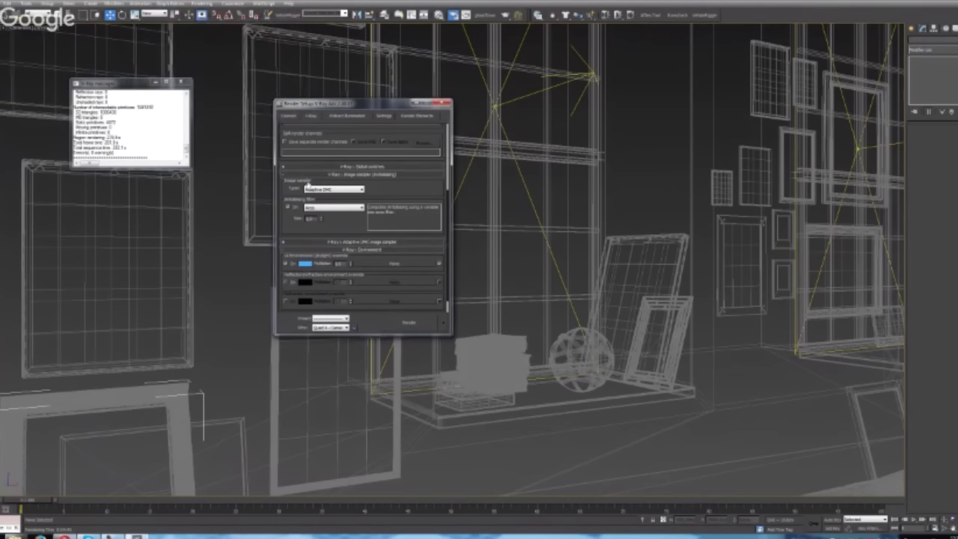
left_click(404, 324)
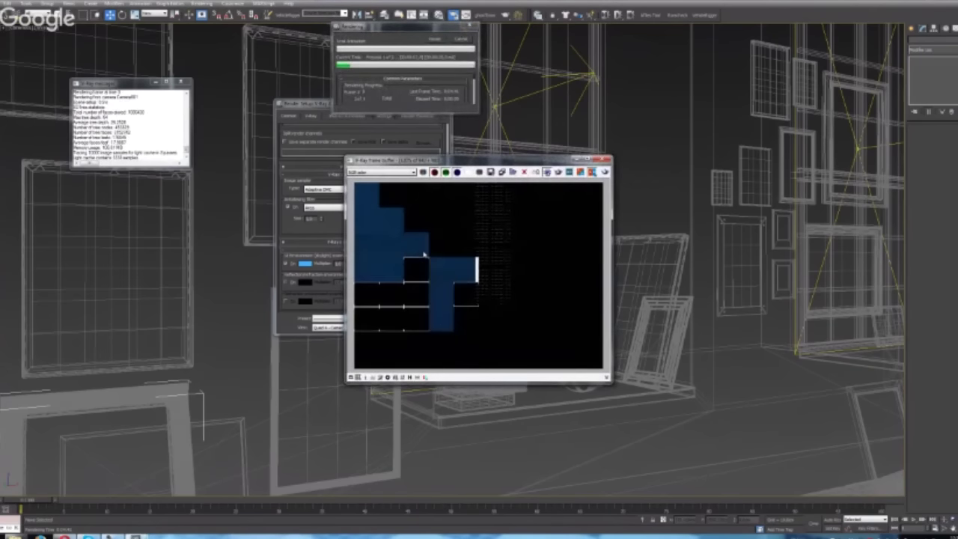
Change the GI environment override colour to green and render the camera view again
left_click(398, 132)
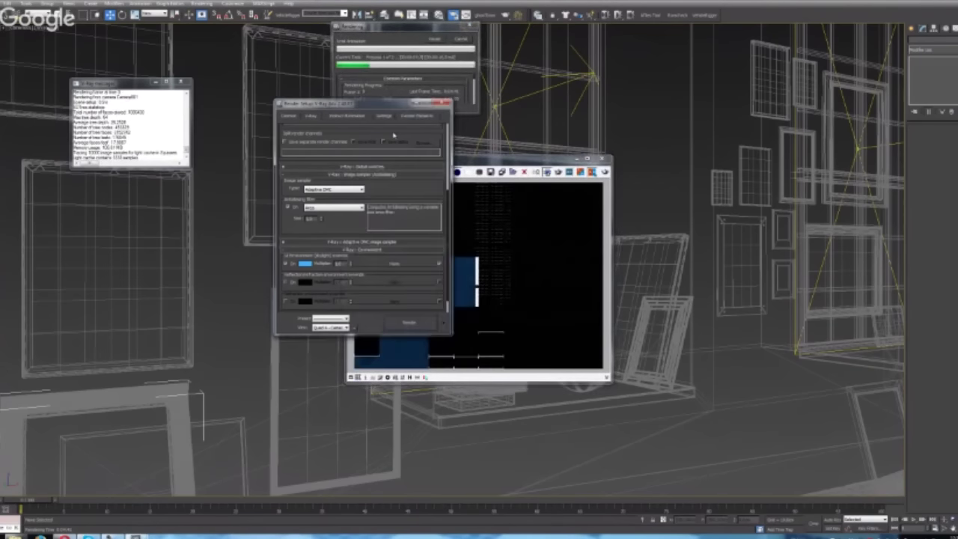
left_click(305, 263)
left_click_drag(141, 68, 164, 37)
left_click(267, 103)
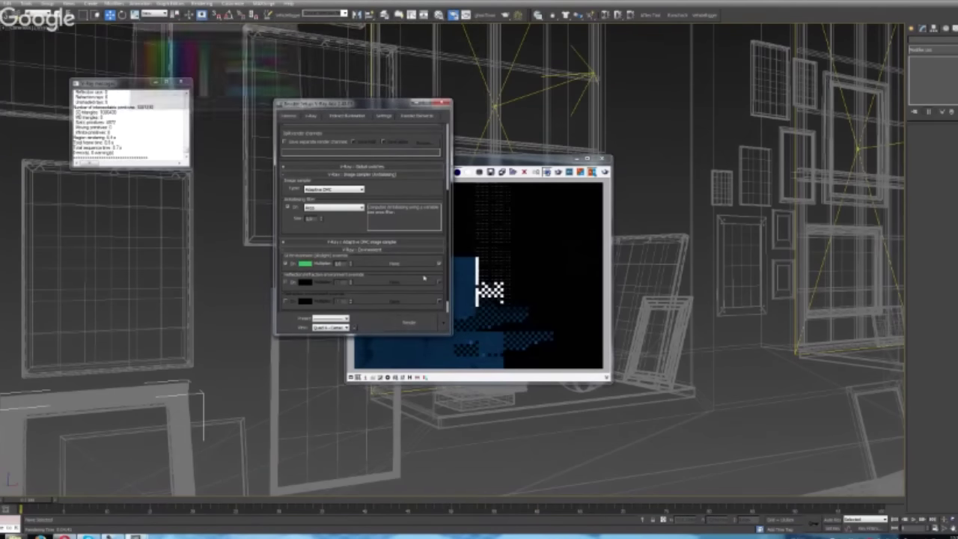
left_click(424, 324)
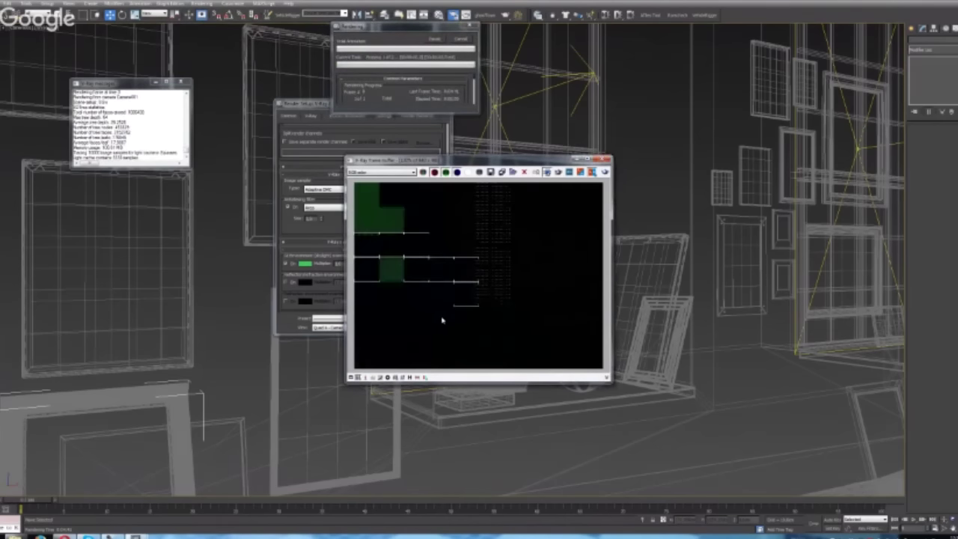
Change the GI environment override colour to a pale lavender, start another test render, and cancel it partway
left_click(448, 150)
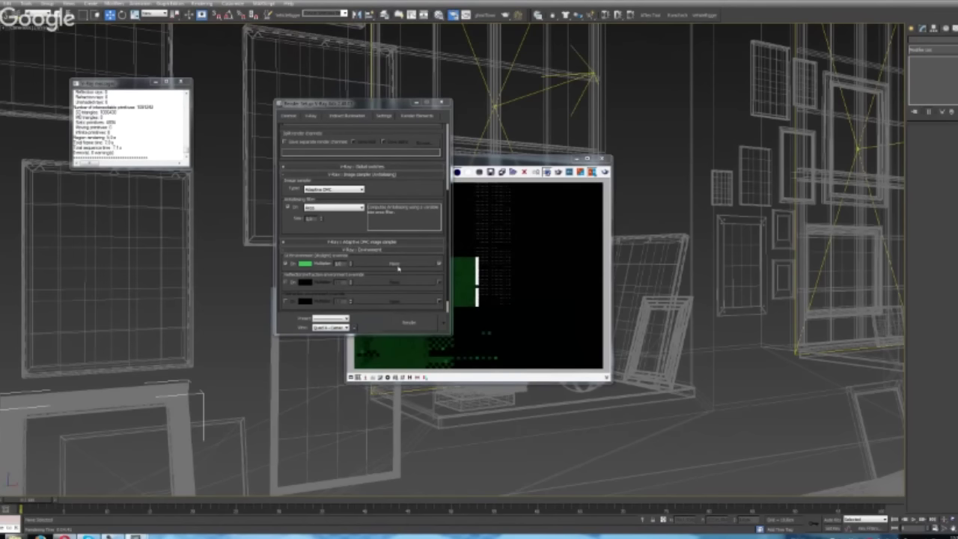
left_click(305, 265)
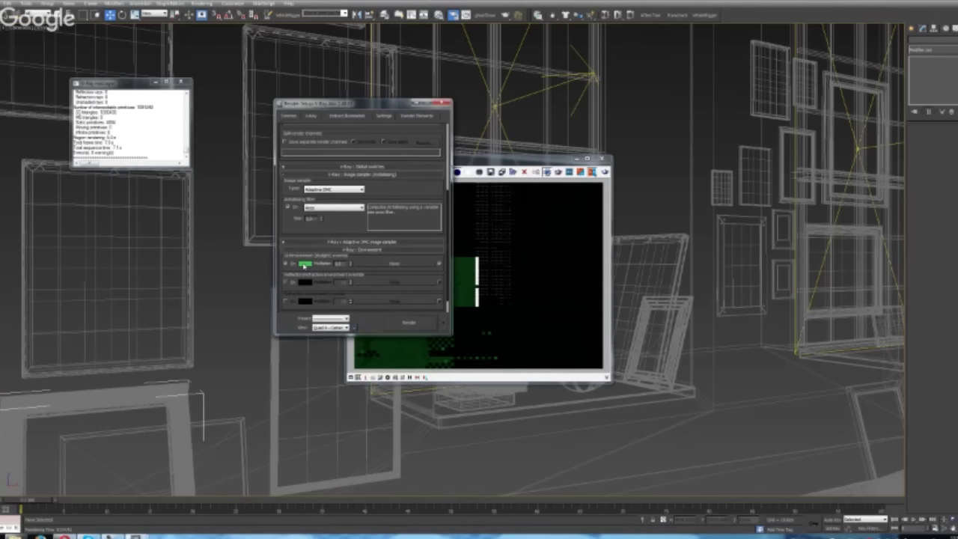
left_click_drag(191, 95, 178, 76)
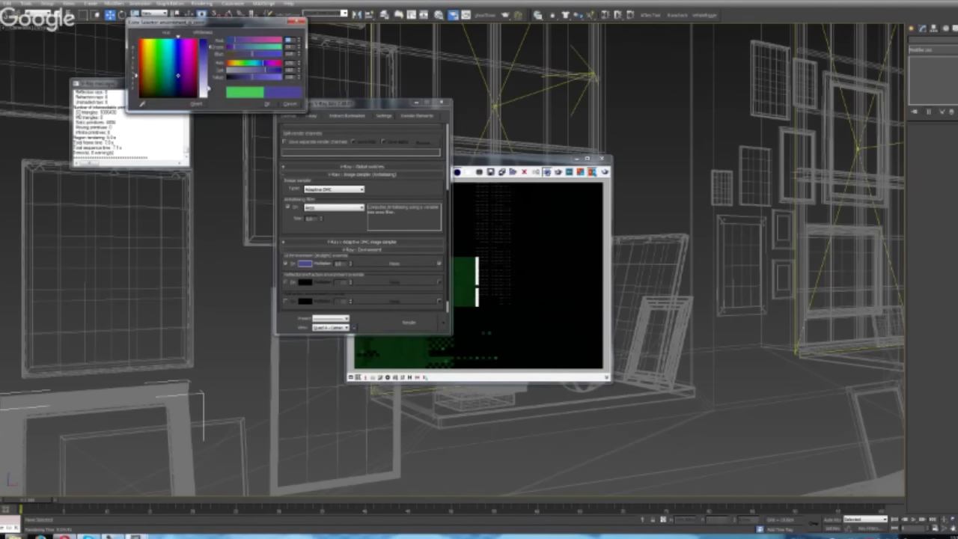
left_click(268, 104)
left_click(407, 324)
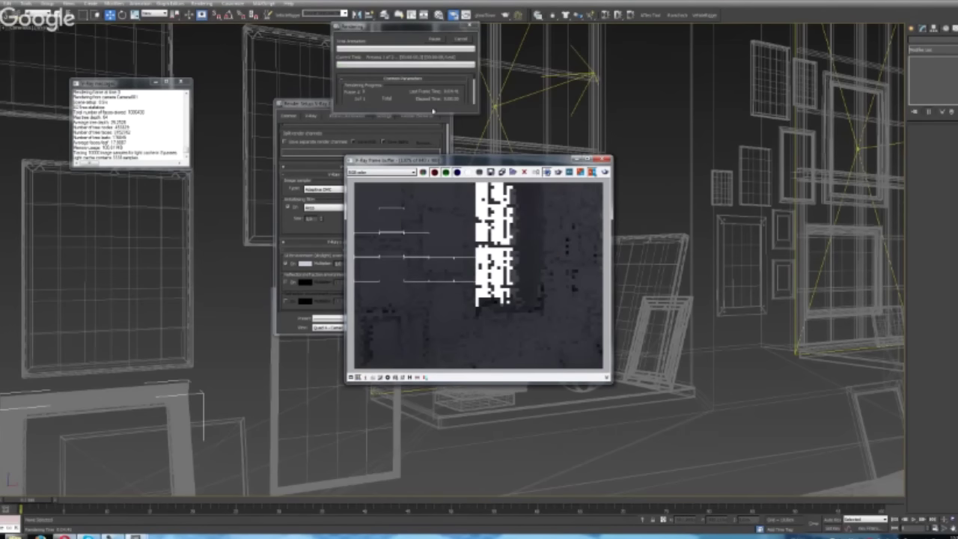
left_click(461, 39)
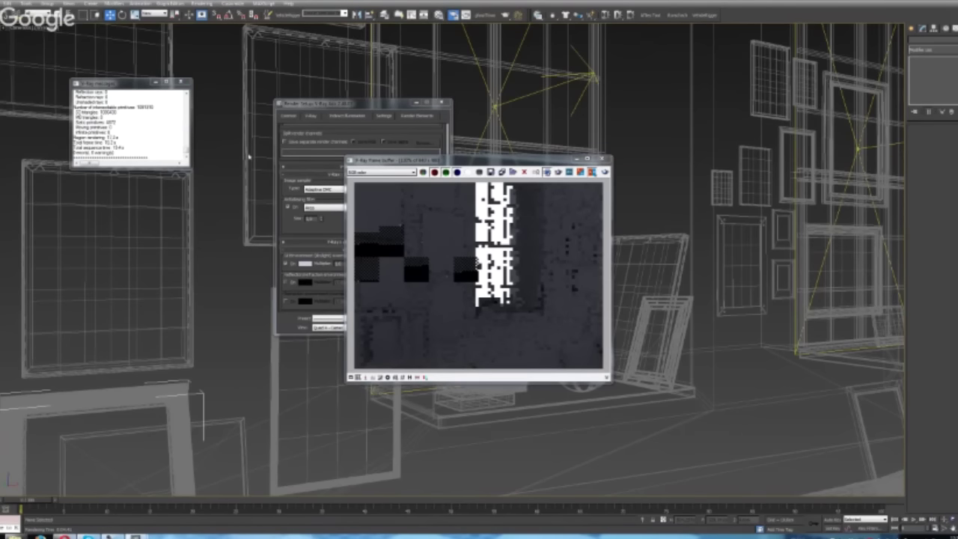
left_click(337, 234)
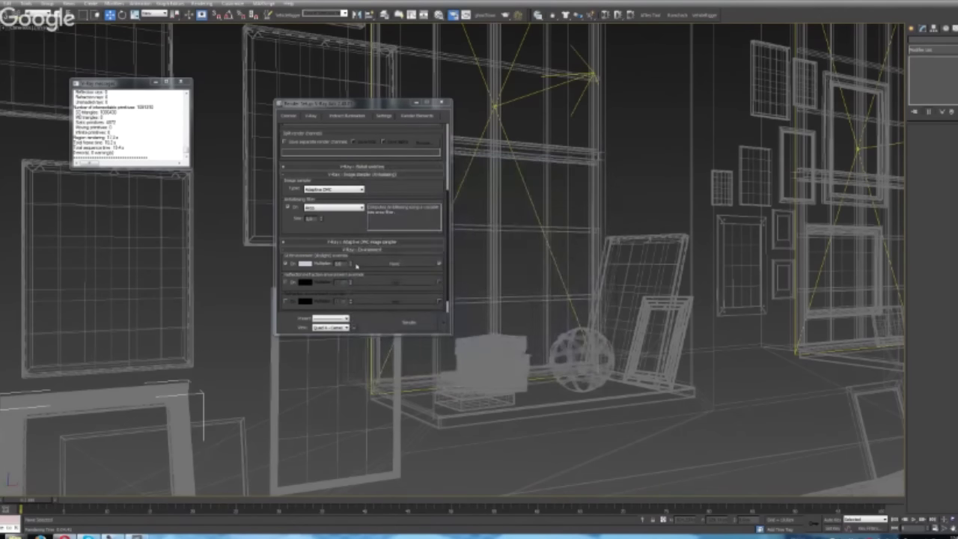
left_click(372, 266)
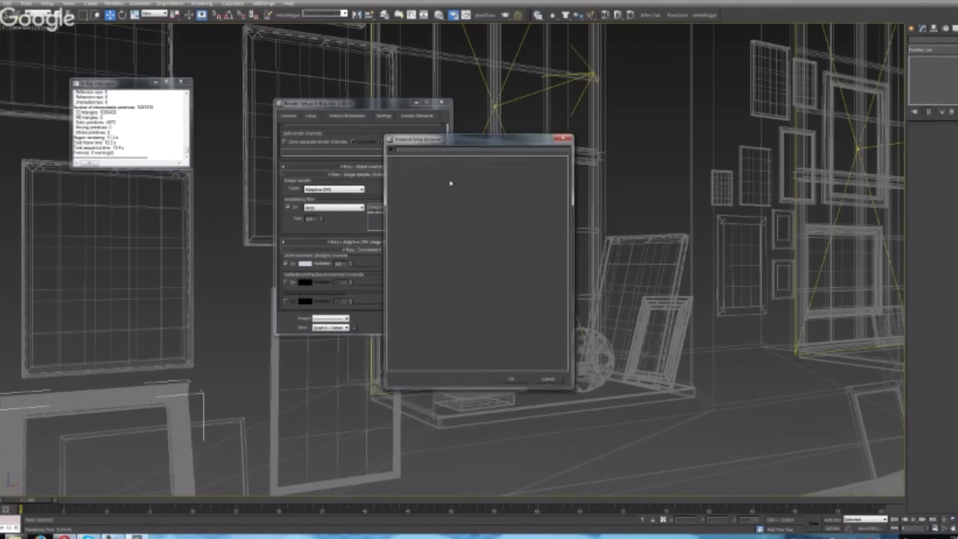
left_click(563, 140)
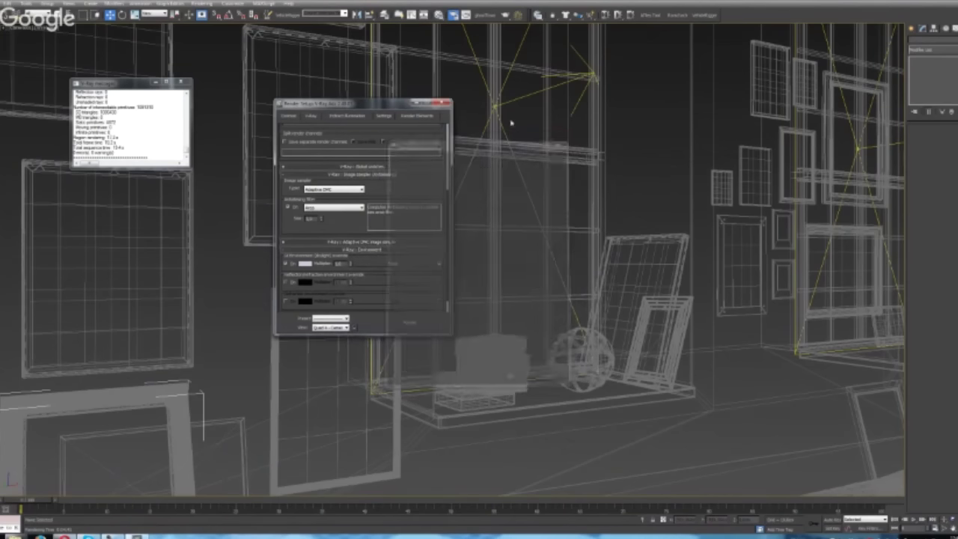
Open the Material Editor and its Material/Map Browser, and turn on Show Incompatible in the browser options
left_click(439, 15)
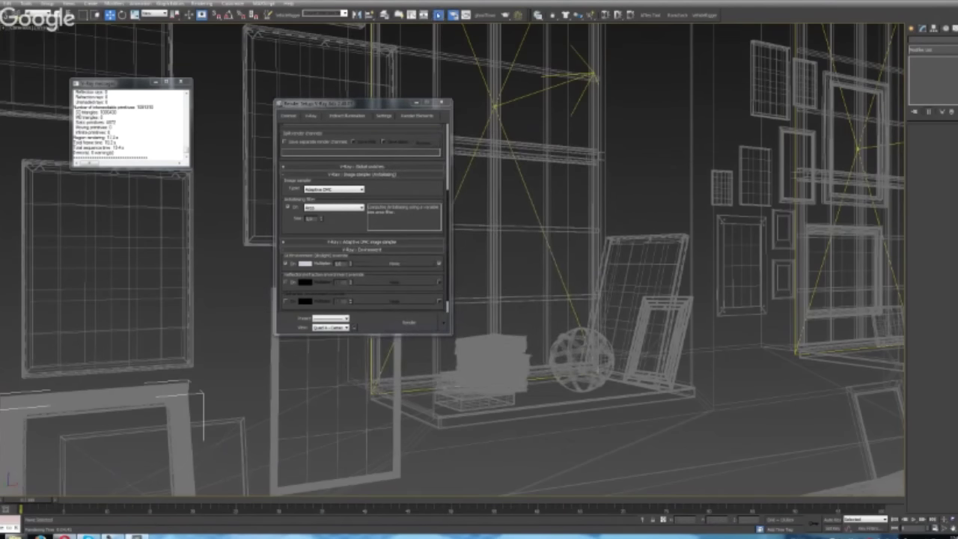
left_click_drag(158, 34, 593, 59)
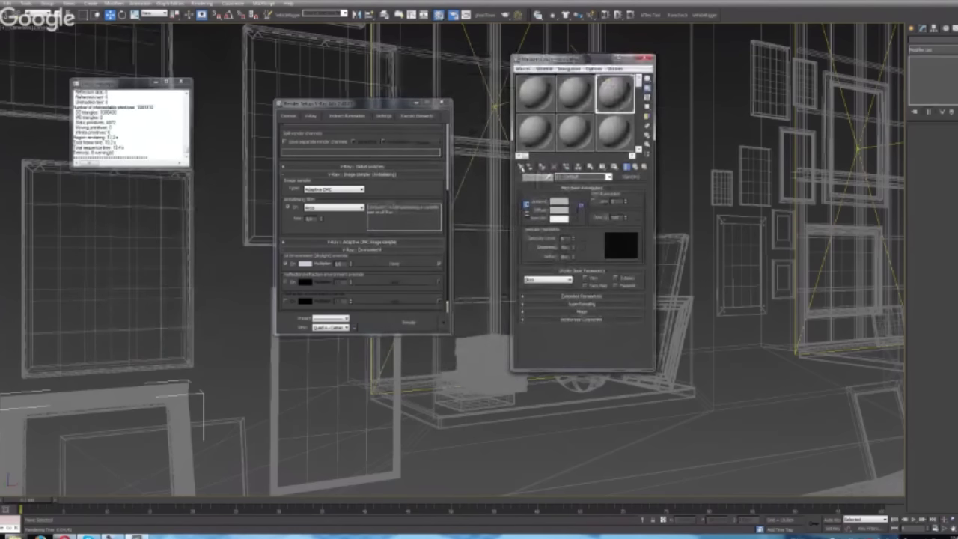
left_click(521, 168)
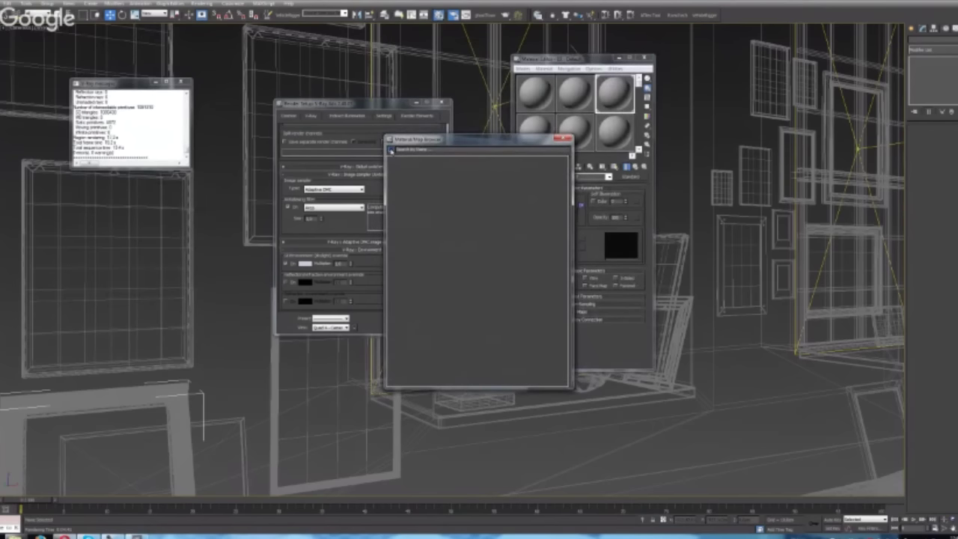
left_click(390, 150)
left_click(415, 177)
left_click(855, 152)
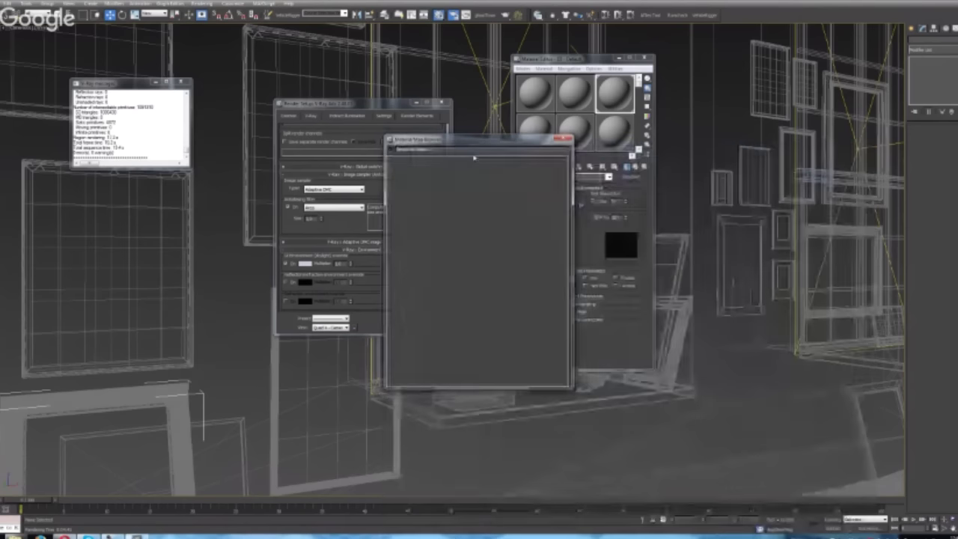
left_click(390, 150)
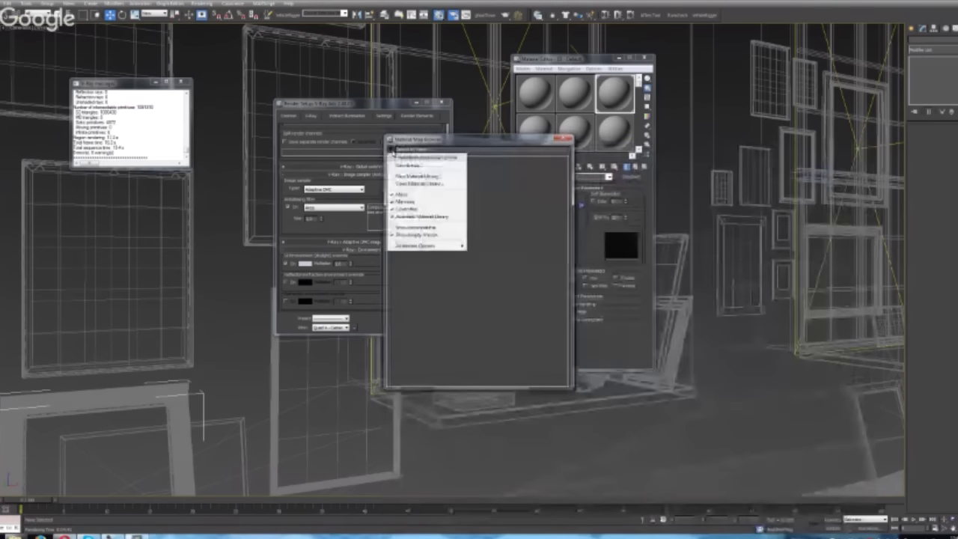
left_click(409, 227)
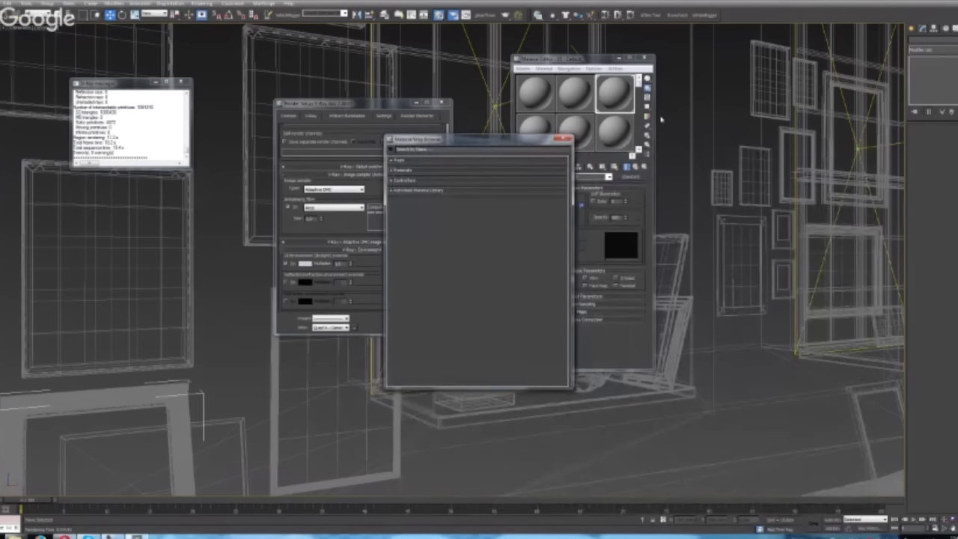
Assign a VRayHDRI map from the V-Ray maps to the third sample slot and close the map browser
mouse_move(450, 148)
left_mouse_down()
mouse_move(455, 156)
mouse_move(418, 157)
mouse_move(439, 145)
left_mouse_up()
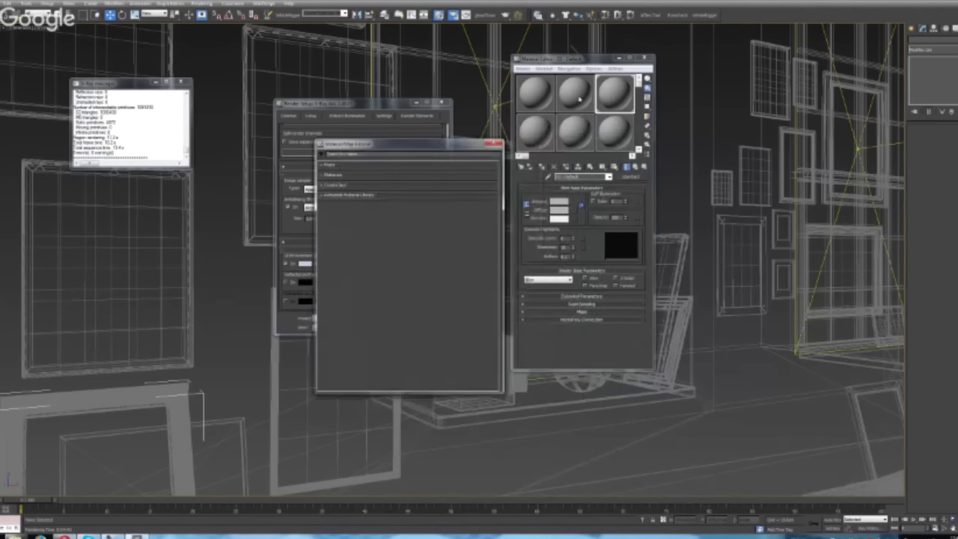
left_click(327, 165)
left_click(328, 203)
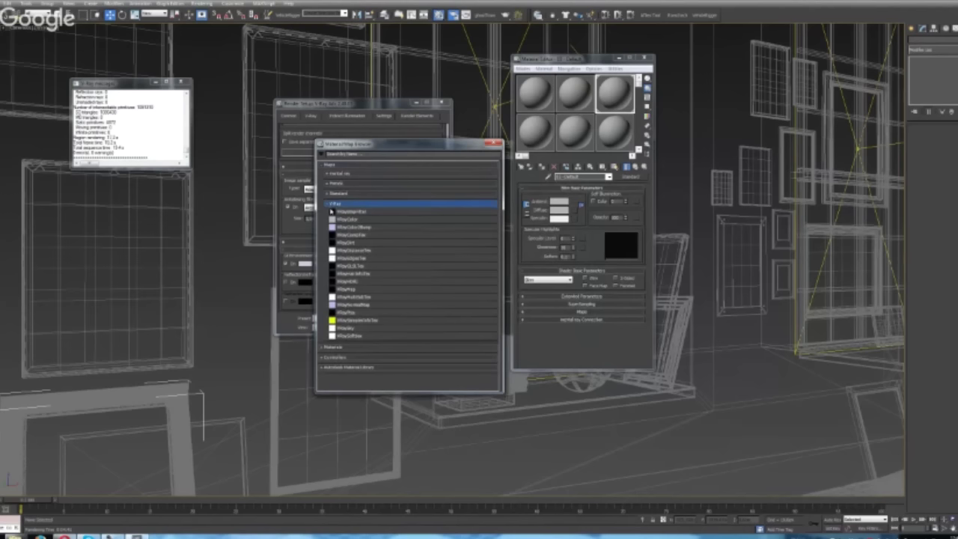
double_click(348, 283)
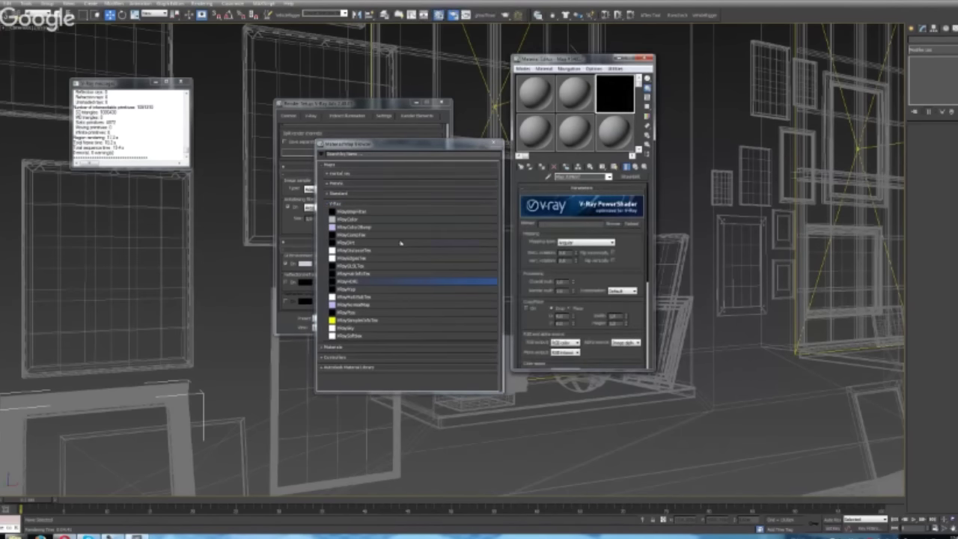
left_click(495, 143)
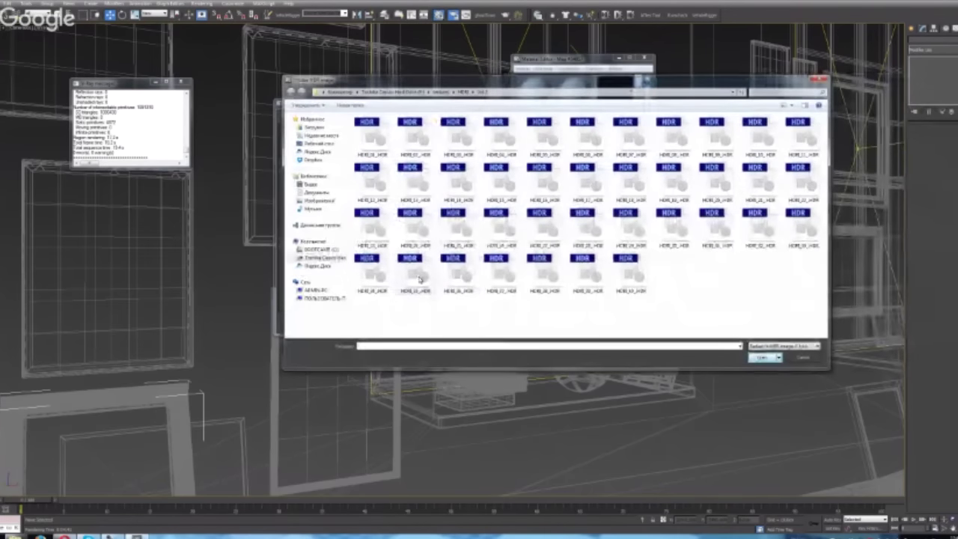
Load an HDR sky image from the HDRI folder into the VRayHDRI map and set its mapping type to Spherical
left_click_drag(419, 81, 217, 119)
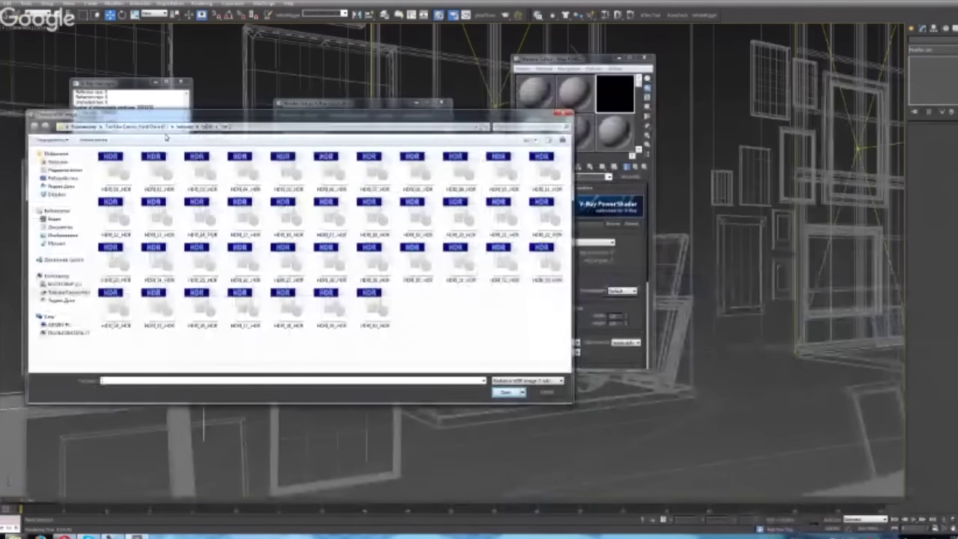
double_click(159, 307)
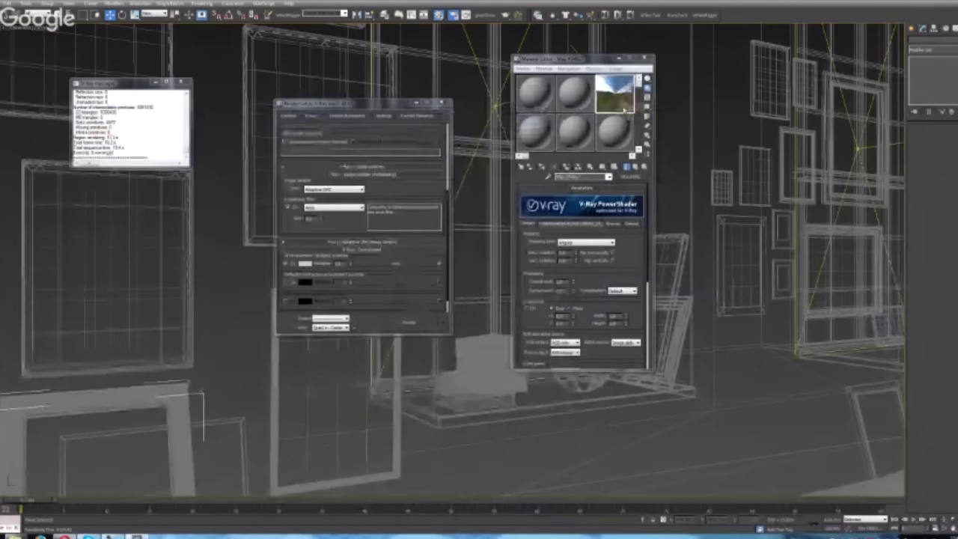
left_click(612, 244)
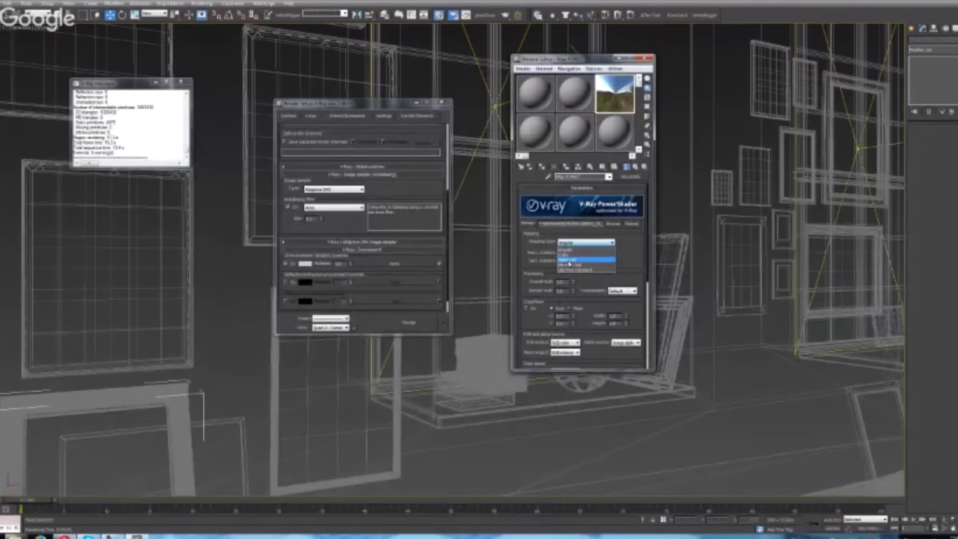
left_click(577, 262)
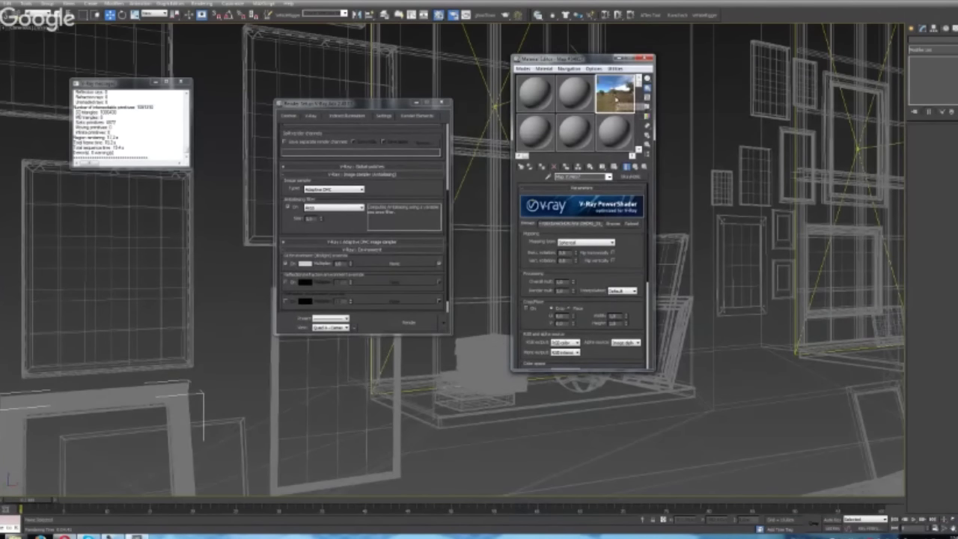
Use the VRayHDRI map as the GI environment override map and run a test render of the camera view
left_click_drag(599, 106, 410, 266)
left_click(346, 242)
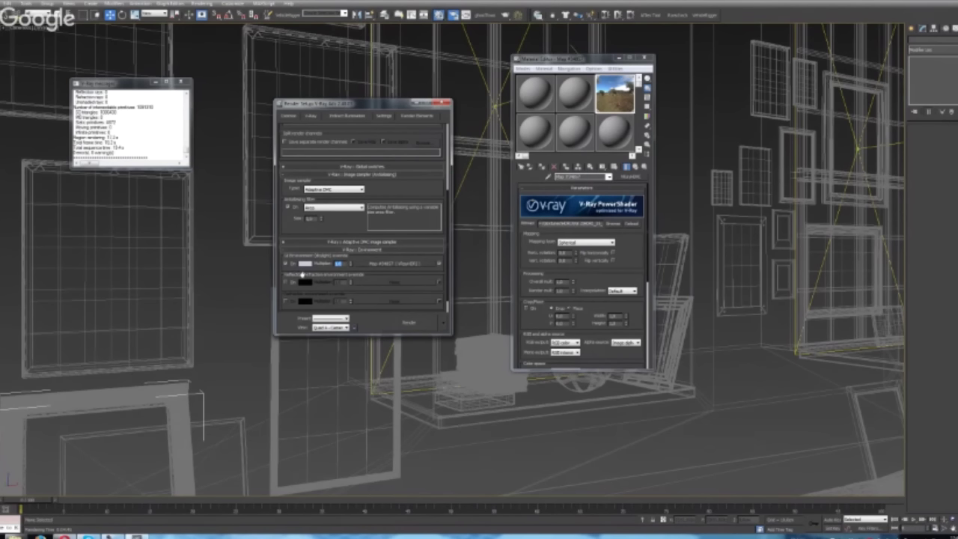
left_click(342, 263)
left_click(645, 57)
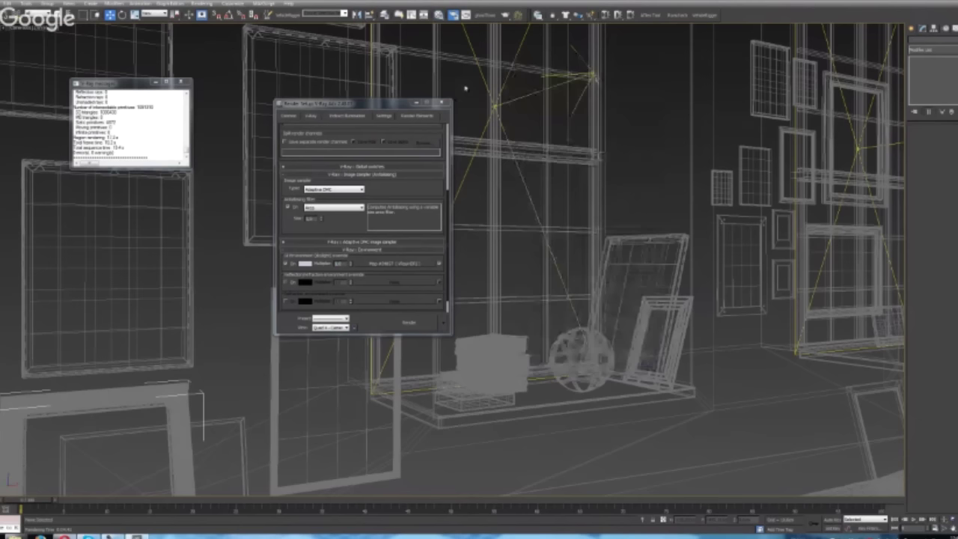
left_click(506, 14)
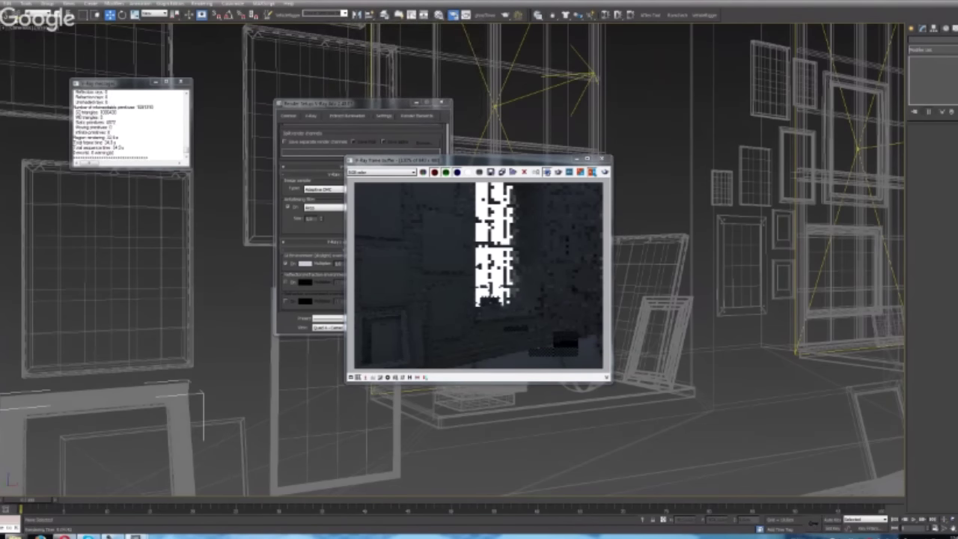
left_click(602, 158)
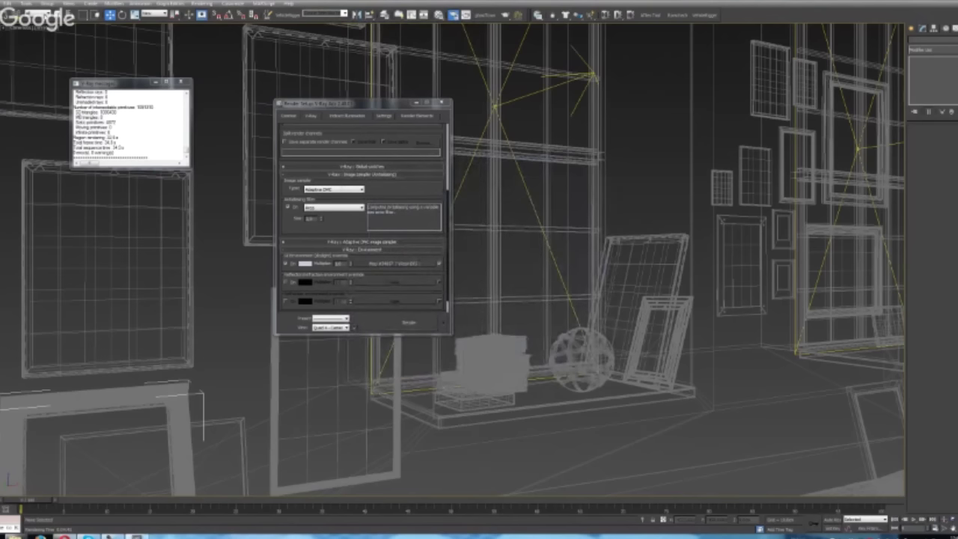
Select all geometry in the scene, excluding lights, and apply the first sample slot's material with a white diffuse colour
left_click(30, 4)
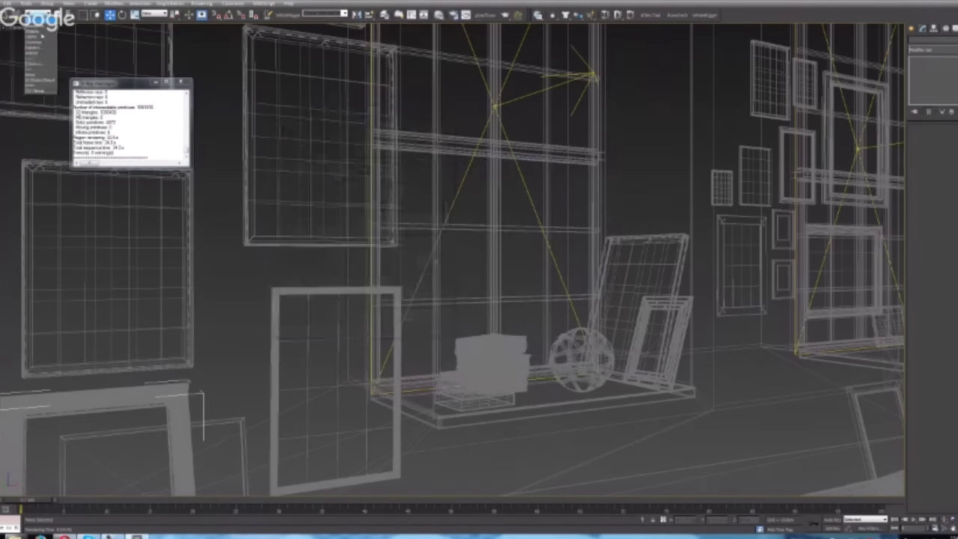
left_click(41, 29)
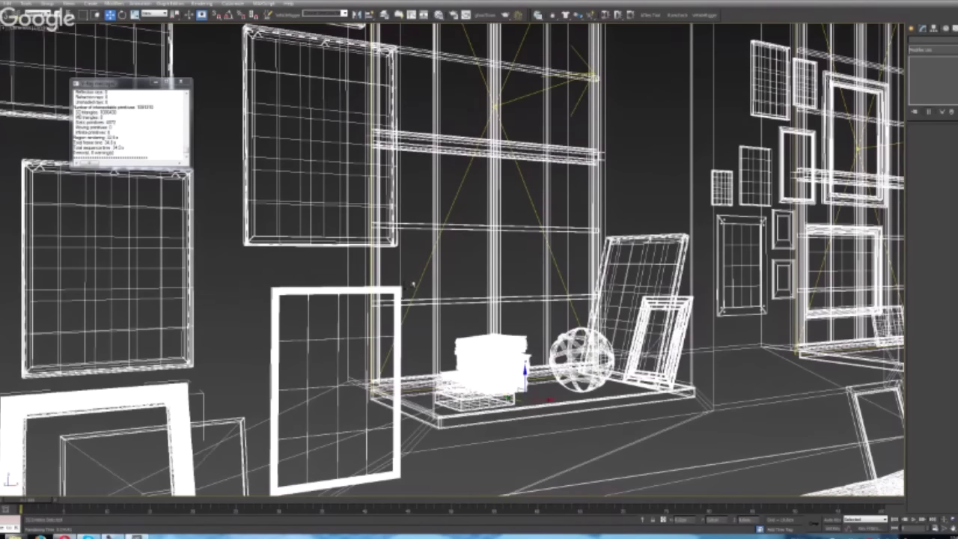
key("m")
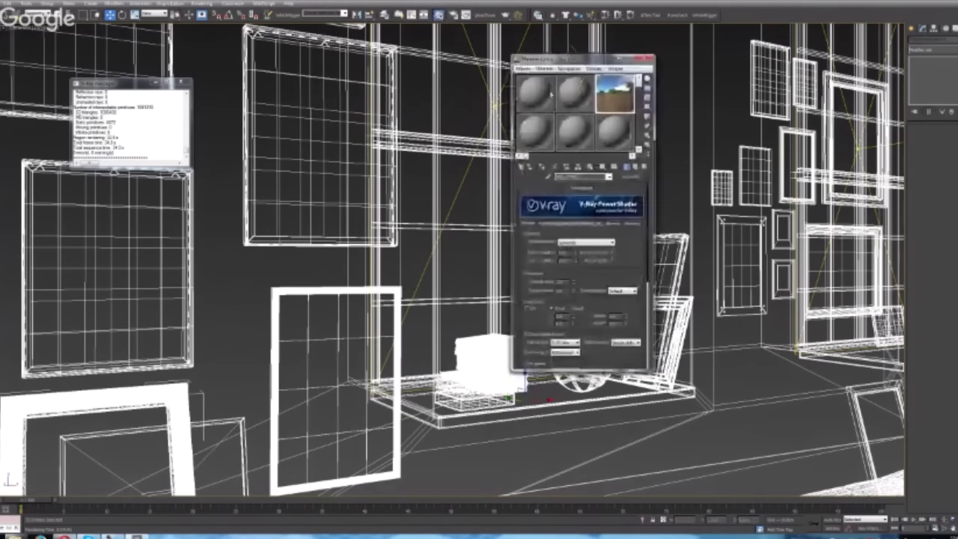
left_click(549, 93)
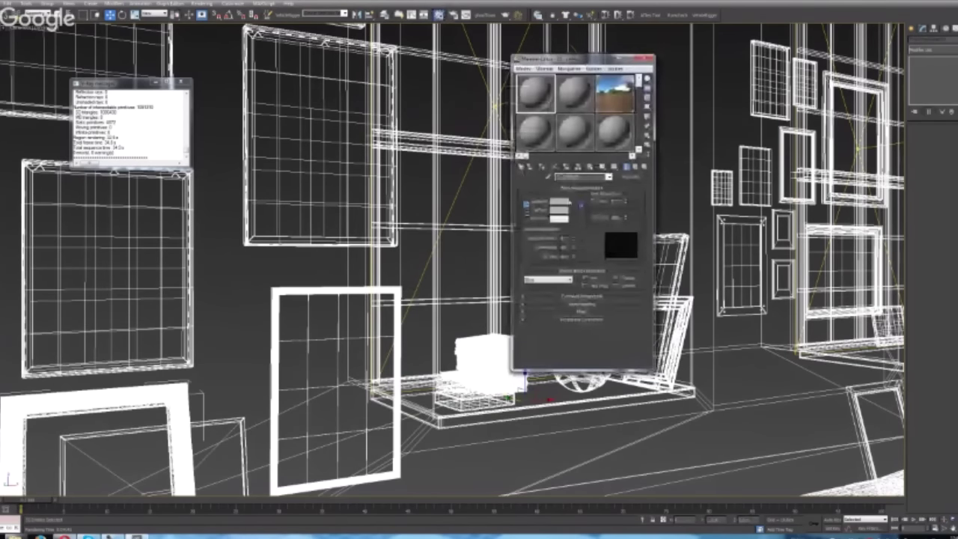
left_click(561, 204)
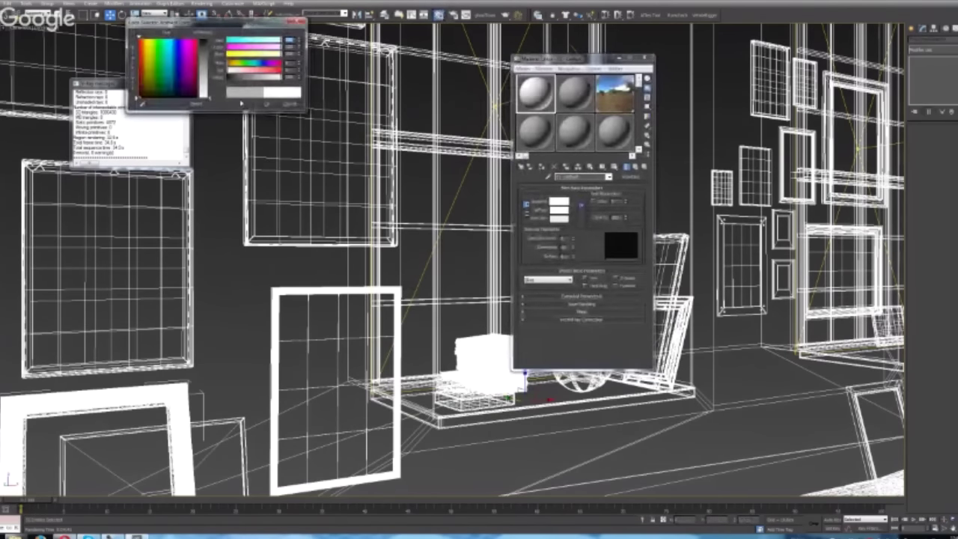
left_click(268, 104)
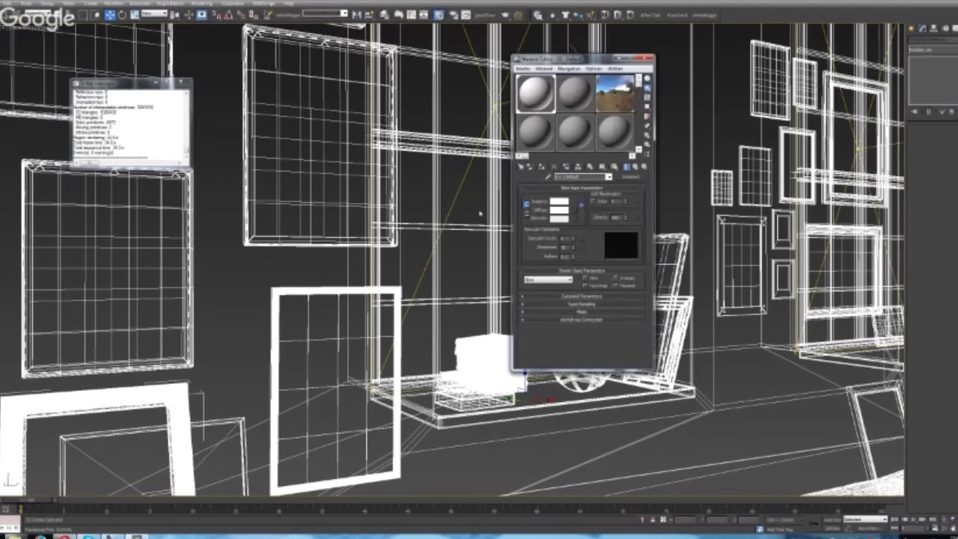
left_click(456, 214)
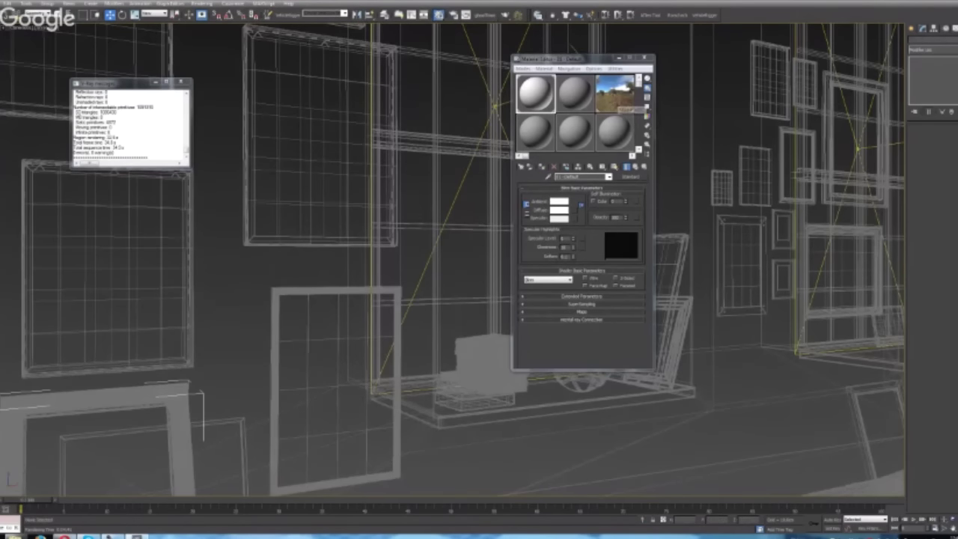
Render the camera view with the white material and examine the window area up close in the frame buffer
left_click(506, 15)
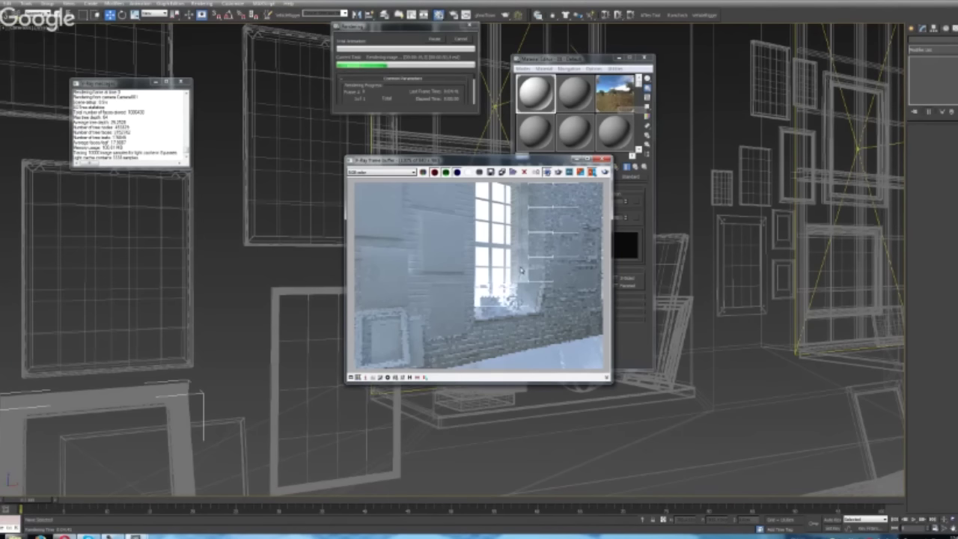
scroll(519, 270, "up", 3)
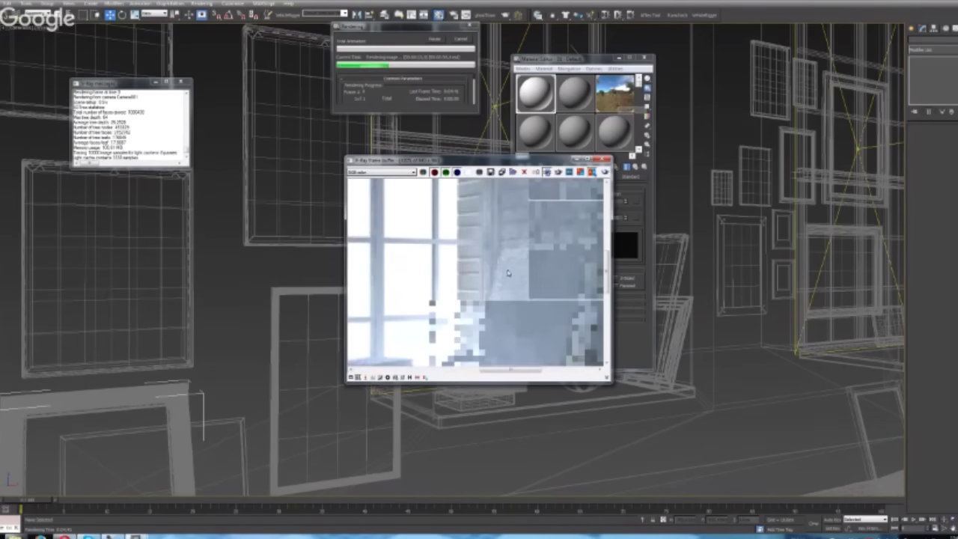
scroll(511, 277, "up", 2)
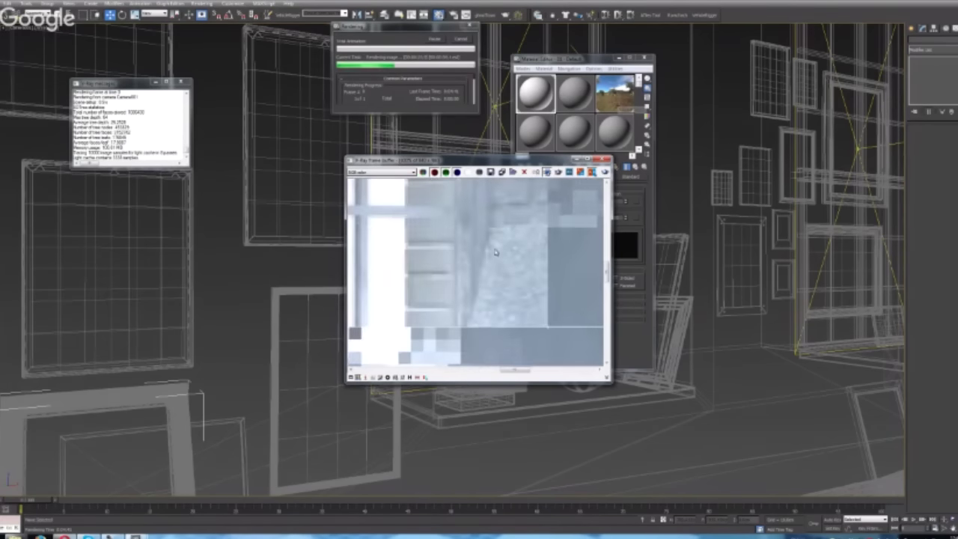
scroll(523, 267, "down", 2)
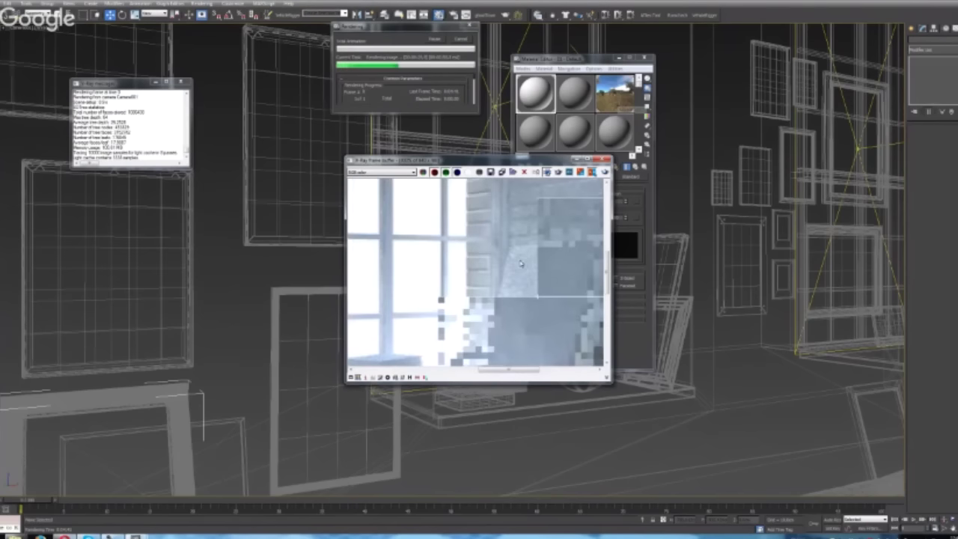
scroll(523, 267, "down", 2)
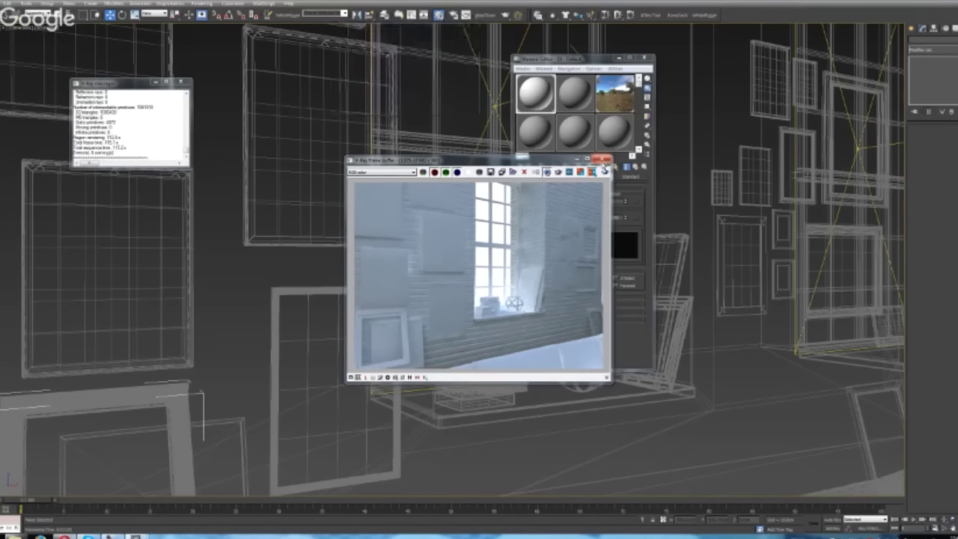
left_click(603, 160)
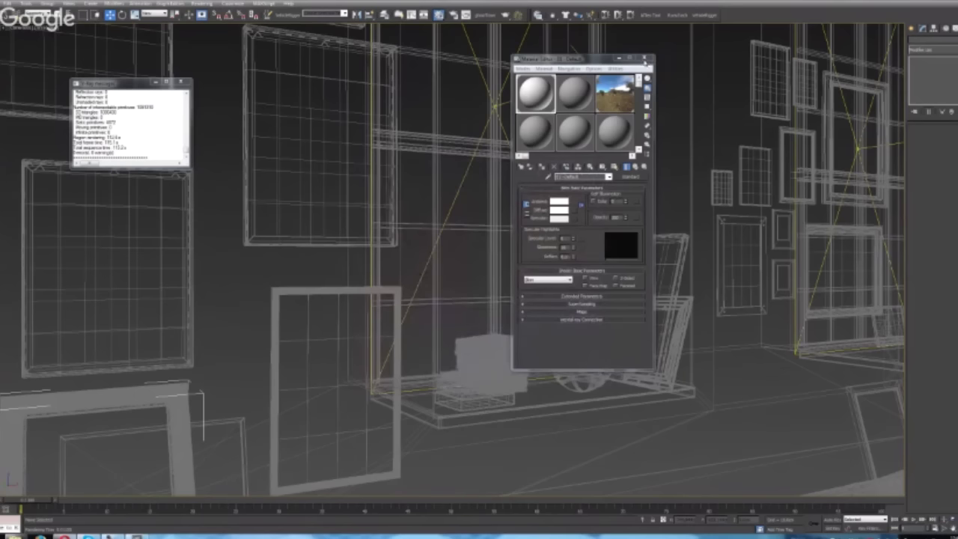
Close the Material Editor, switch the viewport to shaded display, and select the windowsill
key("m")
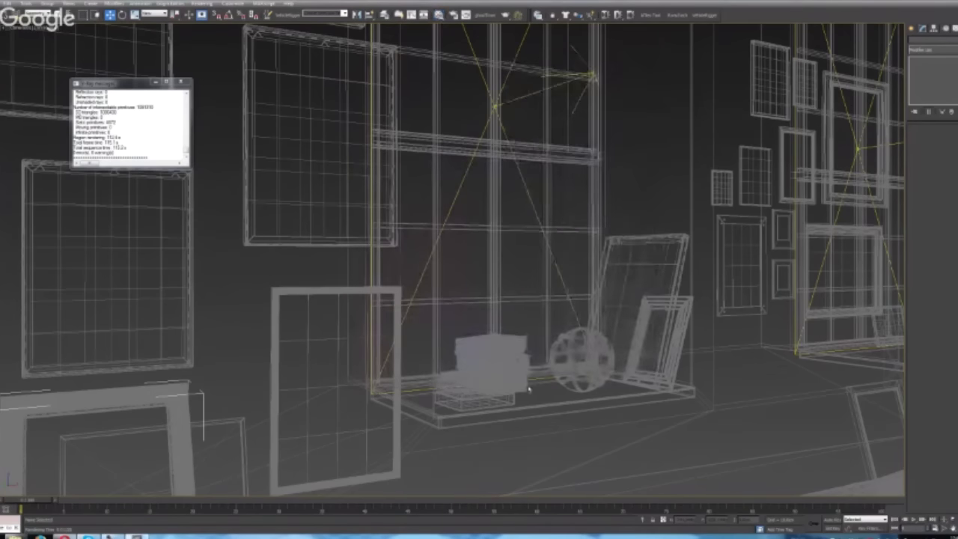
key("F3")
left_click(554, 404)
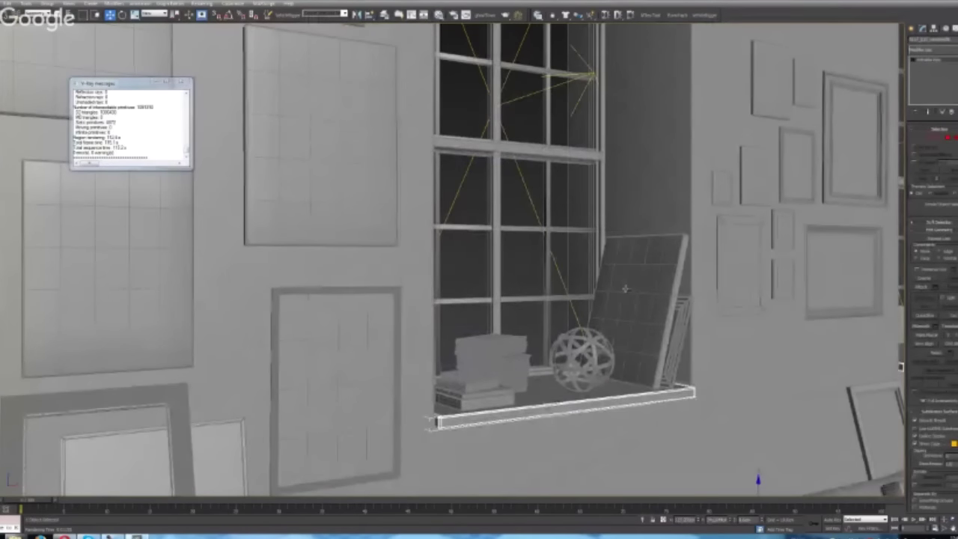
Change the fifth sample slot's material type to VRayMtl in the Material Editor, keeping the editor clear of the window
key("m")
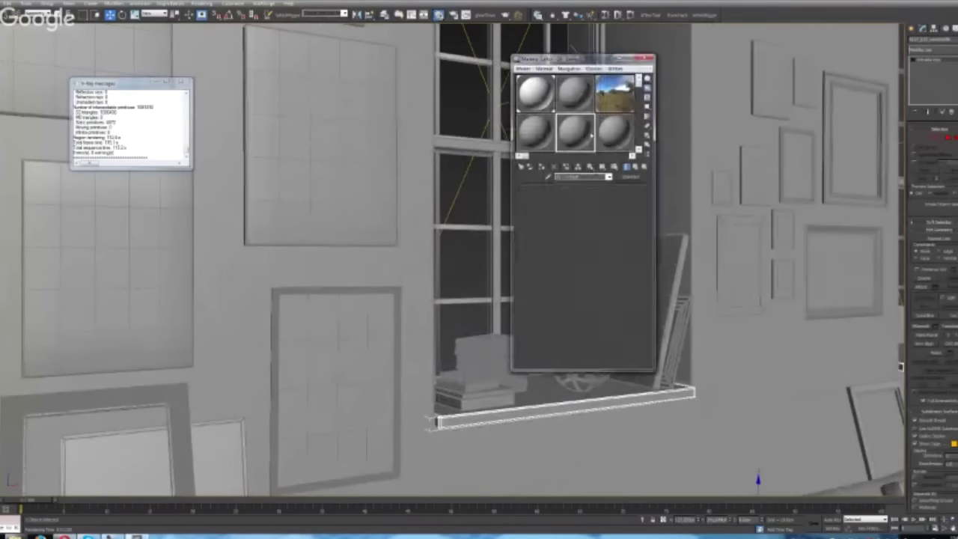
left_click_drag(589, 60, 312, 77)
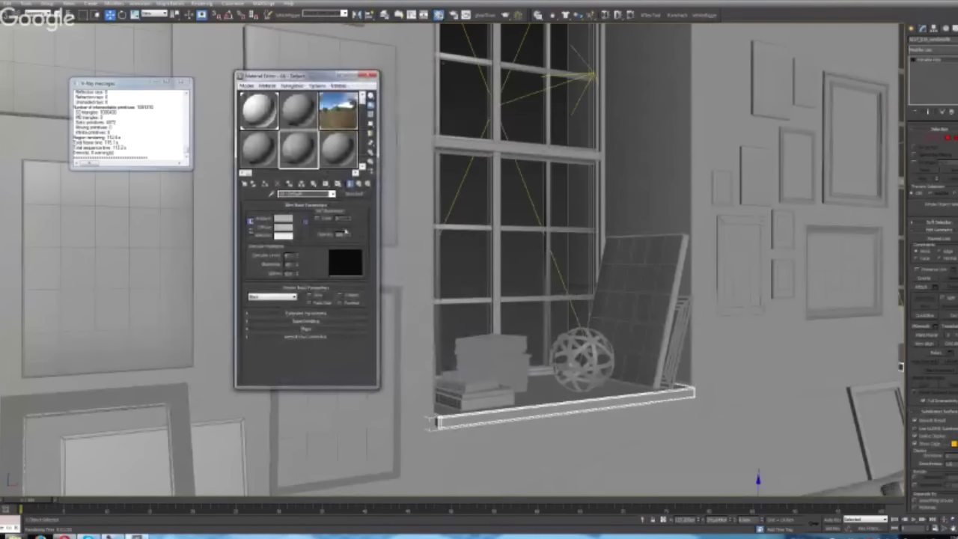
left_click(360, 194)
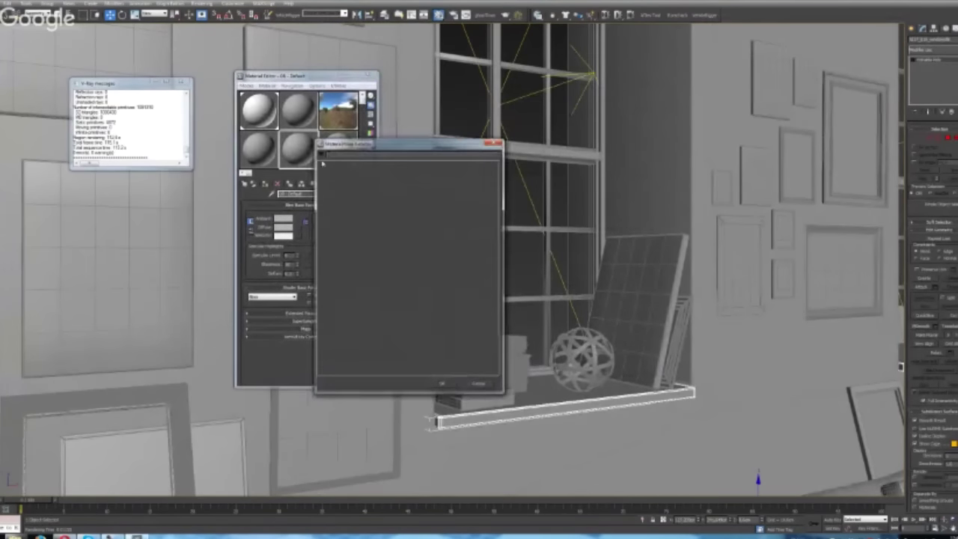
left_click(322, 154)
left_click(345, 215)
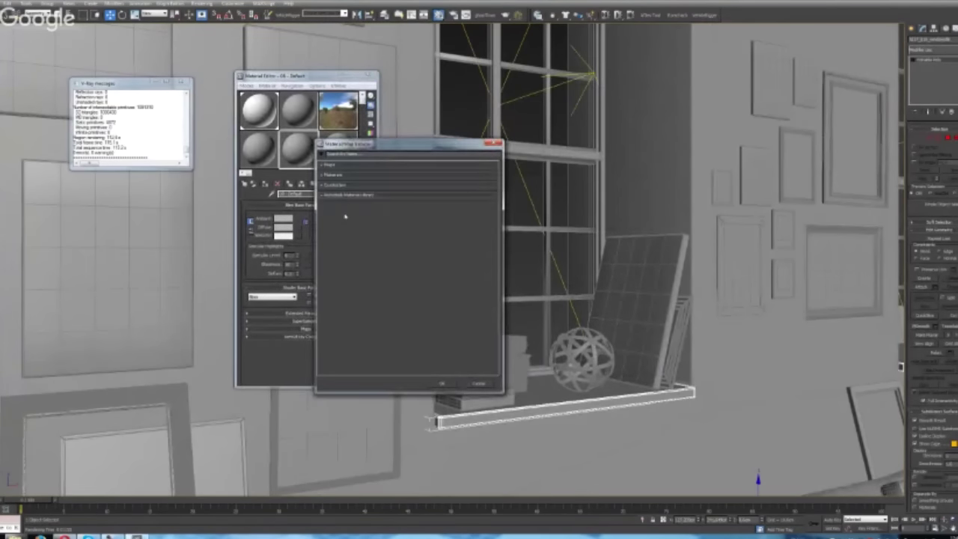
left_click(334, 175)
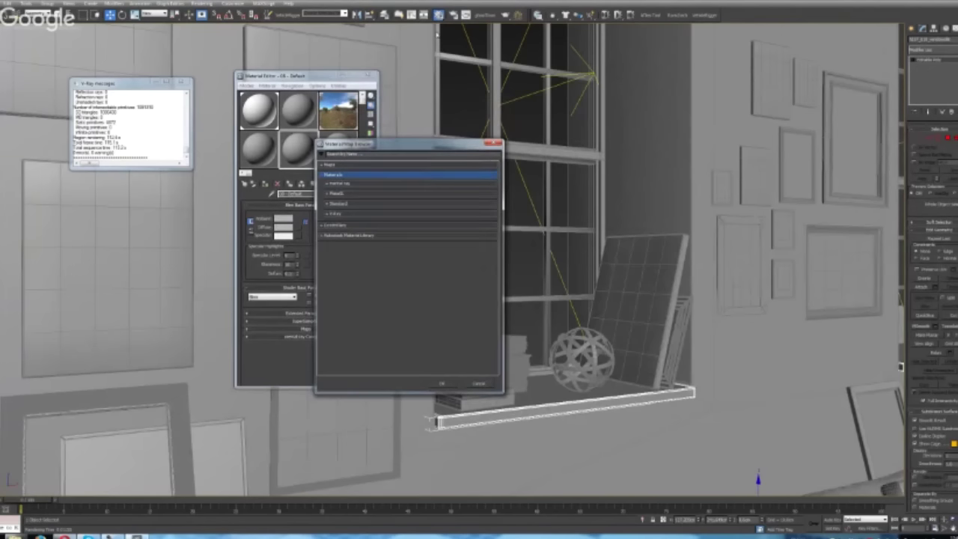
left_click(337, 215)
double_click(343, 300)
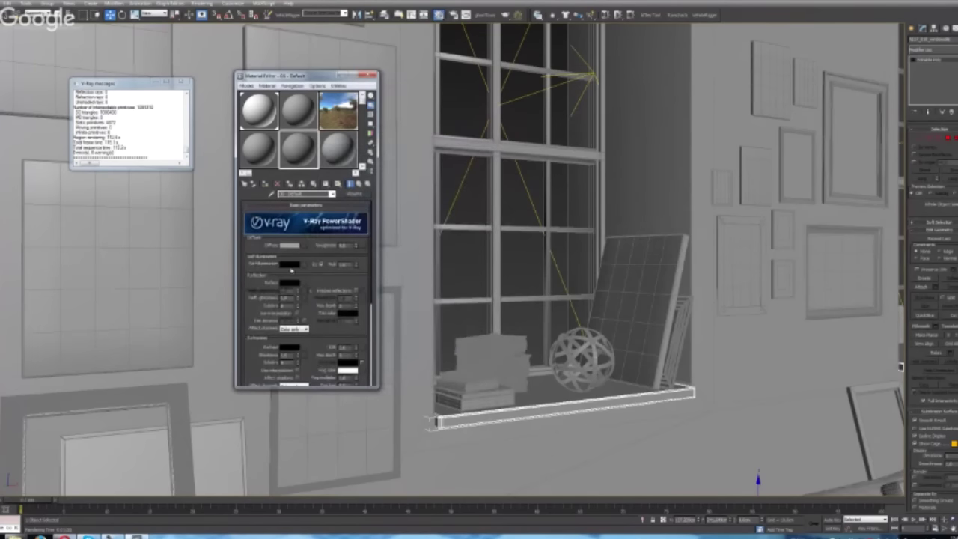
Give the new VRayMtl a light grey reflection colour, adjust its reflection glossiness, and set a near-white diffuse colour
left_click(289, 284)
left_click_drag(225, 75, 266, 75)
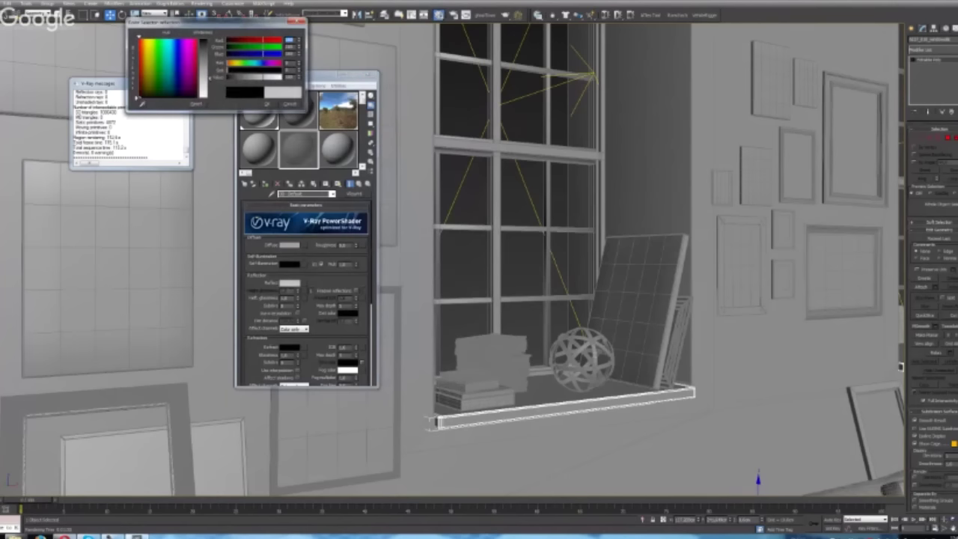
left_click(267, 103)
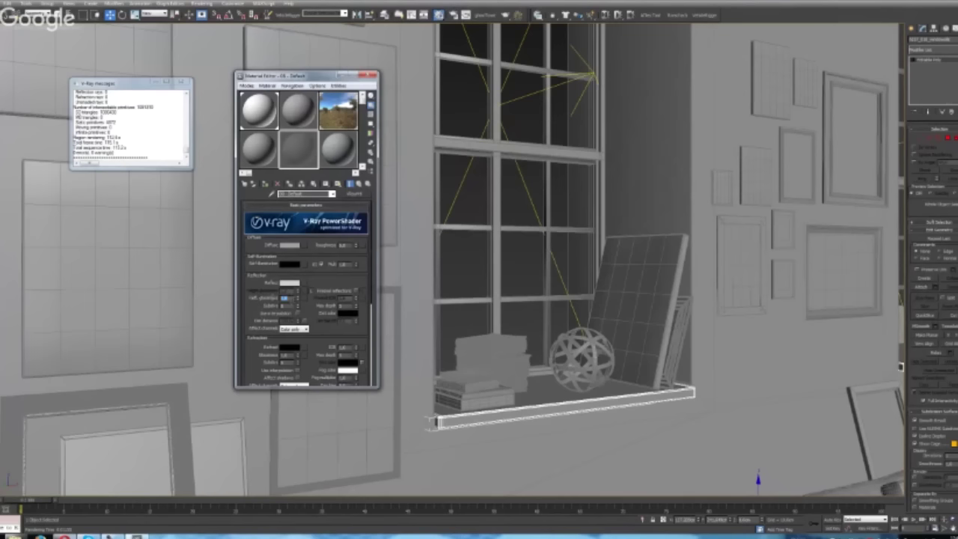
key("Return")
left_click(289, 245)
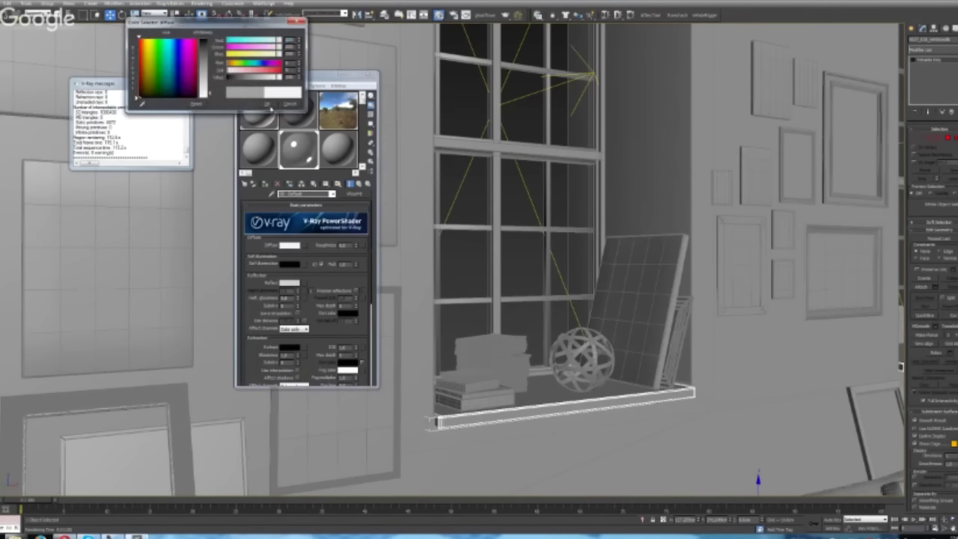
left_click(267, 103)
Select the decorative sphere on the windowsill and change the sixth sample slot's material type to VRayMtl
left_click(582, 358)
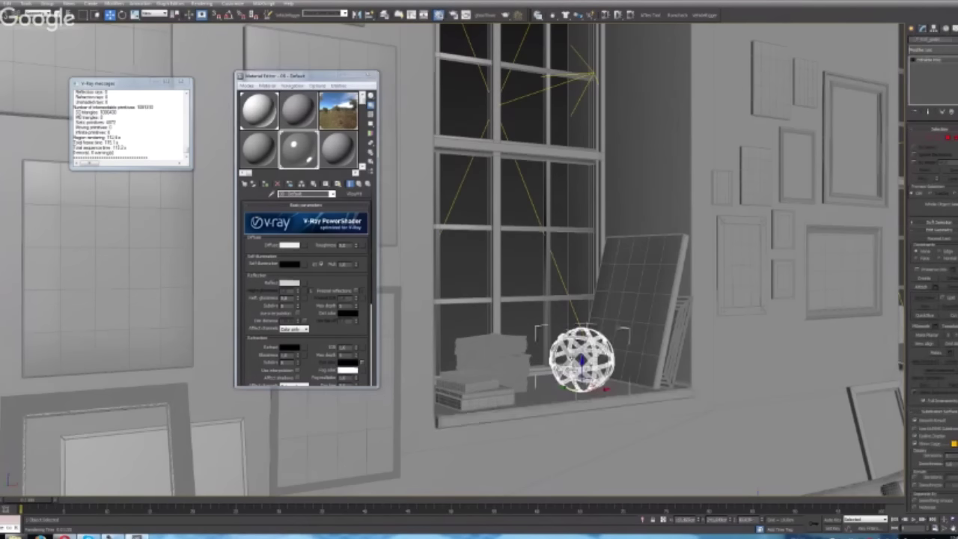
left_click(339, 148)
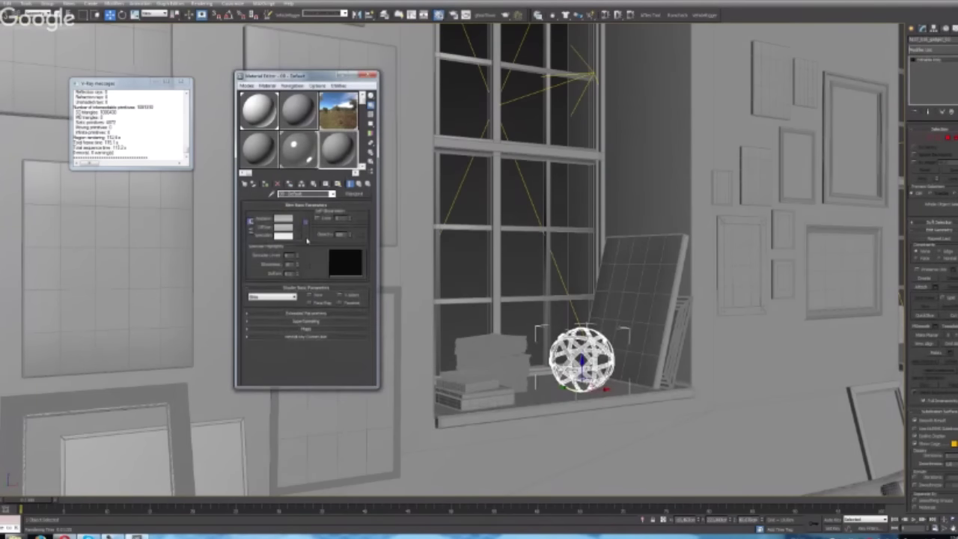
left_click(352, 194)
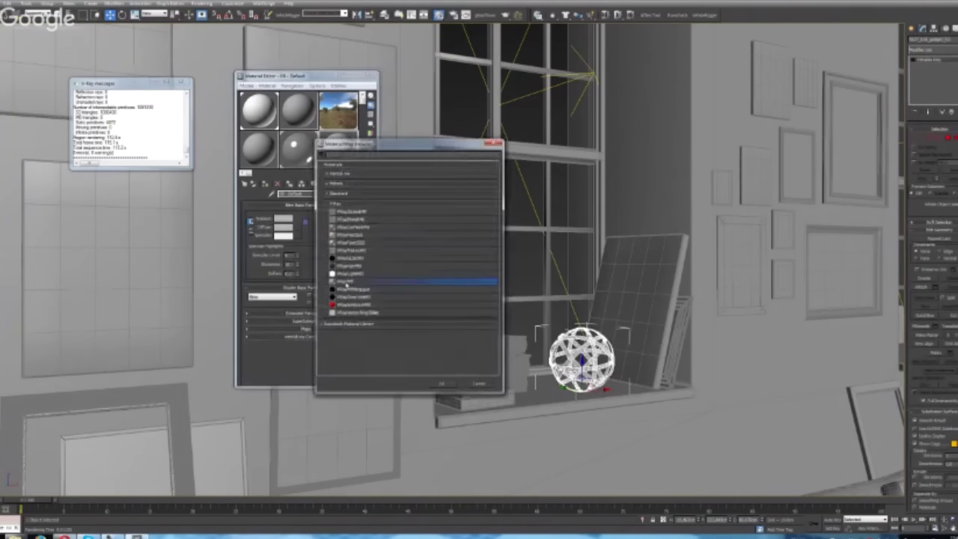
double_click(347, 281)
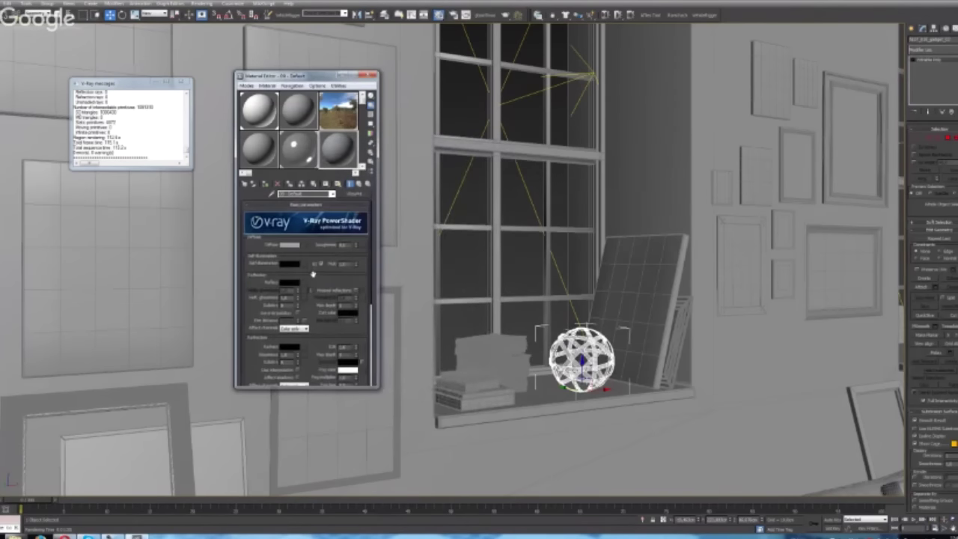
Give the sixth slot's VRayMtl a near-white reflection colour and adjust its reflection glossiness
scroll(313, 274, "down", 1)
left_click(289, 262)
left_click(201, 96)
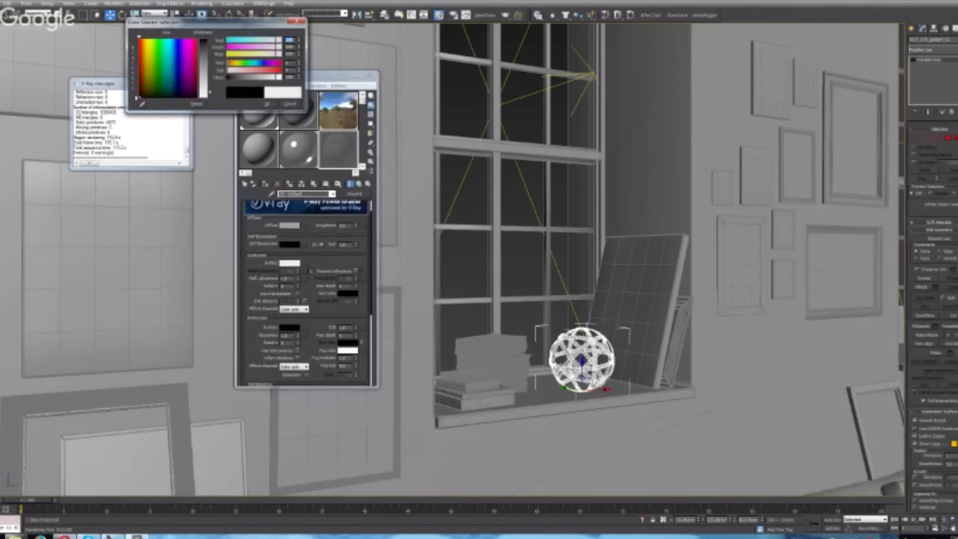
left_click(266, 104)
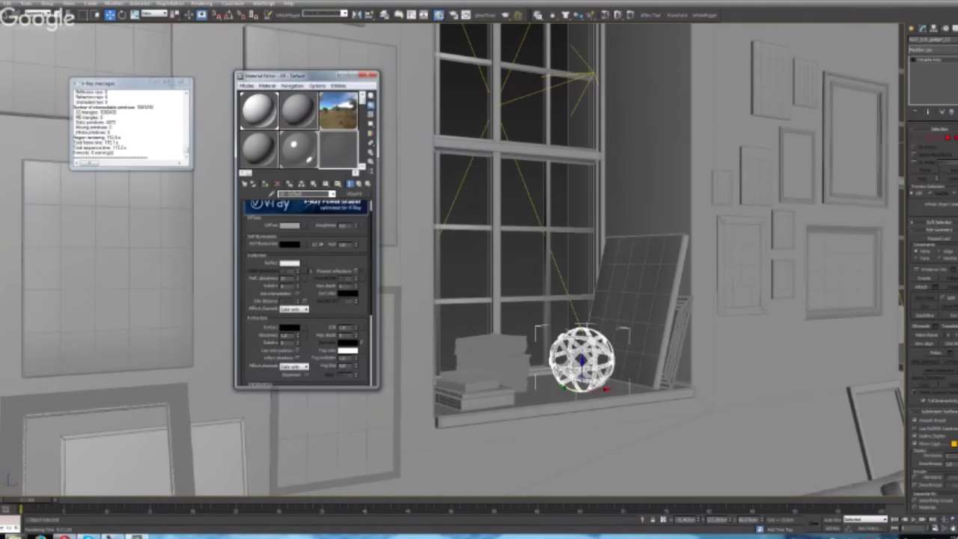
double_click(286, 277)
Open the paintings group, select the painting leaning in the window niche, and activate the fifth sample material before closing the Material Editor
left_click(626, 277)
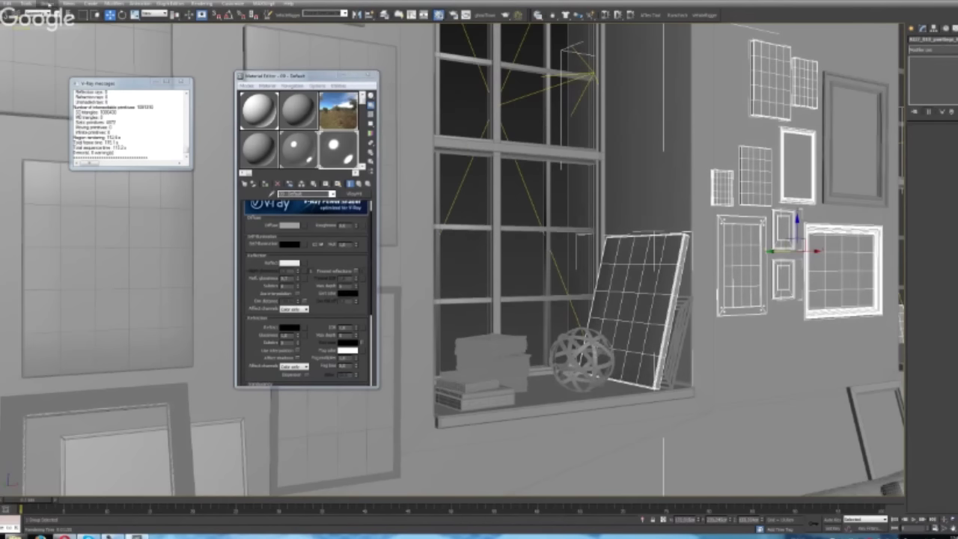
left_click(48, 3)
left_click(48, 3)
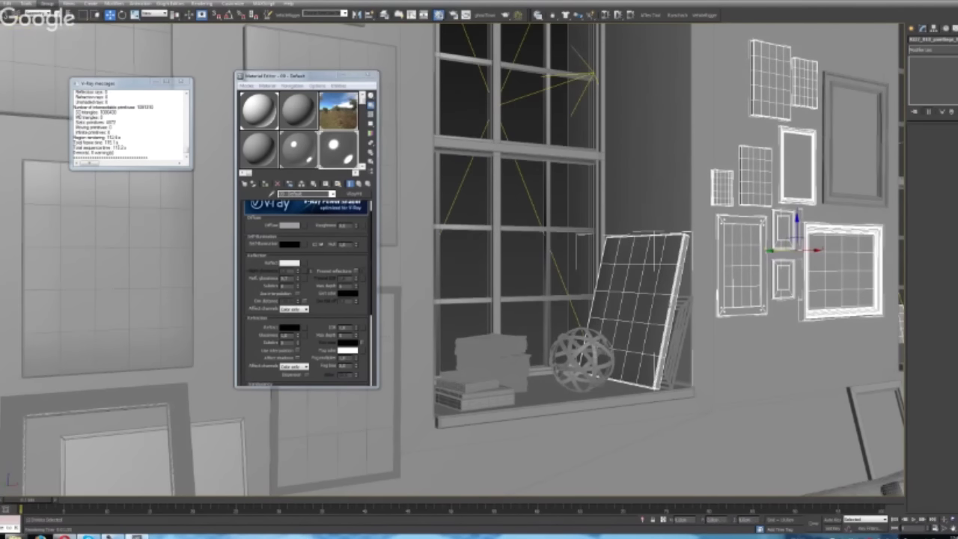
left_click(635, 299)
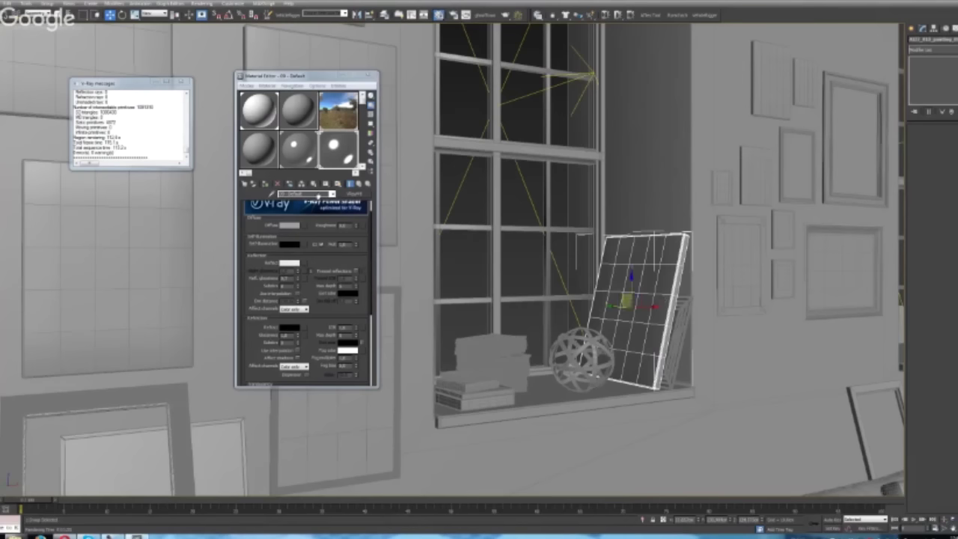
left_click(296, 154)
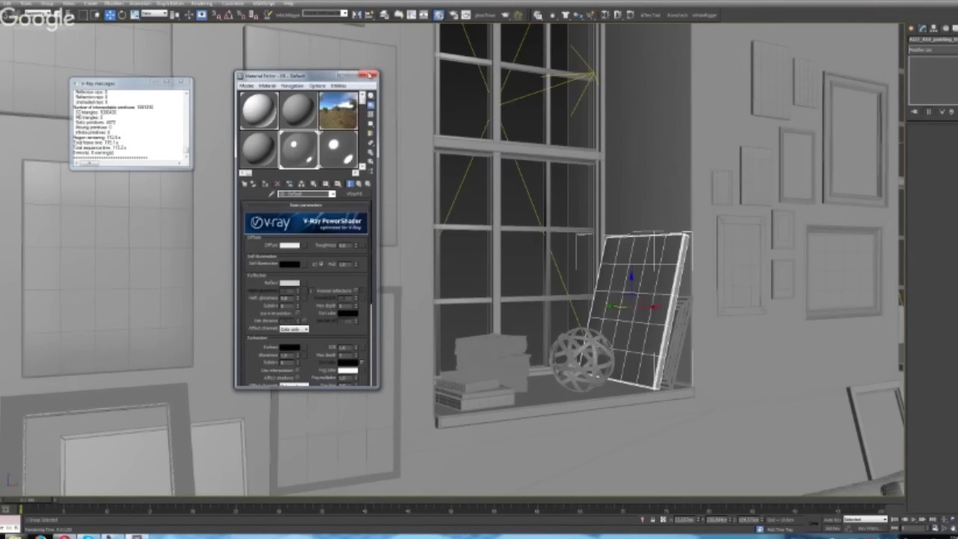
left_click(371, 76)
Bring up the last V-Ray render and start saving its image, browsing to the destination folder with the other pictures
left_click(453, 14)
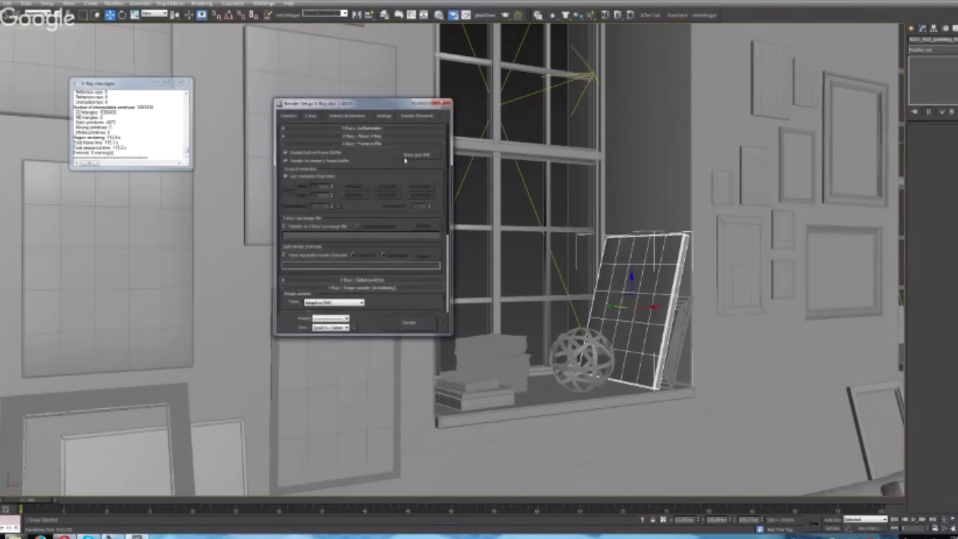
left_click(405, 155)
left_click(491, 172)
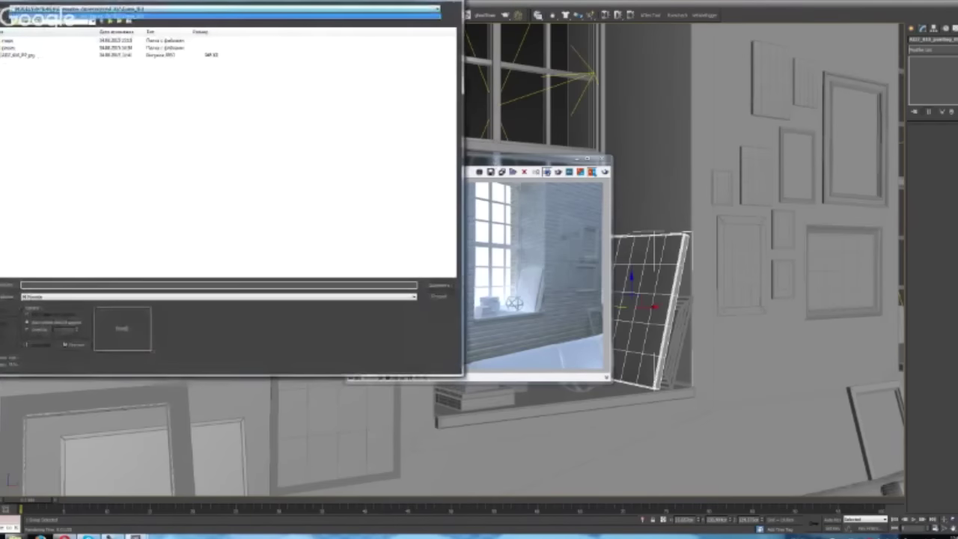
left_click(93, 20)
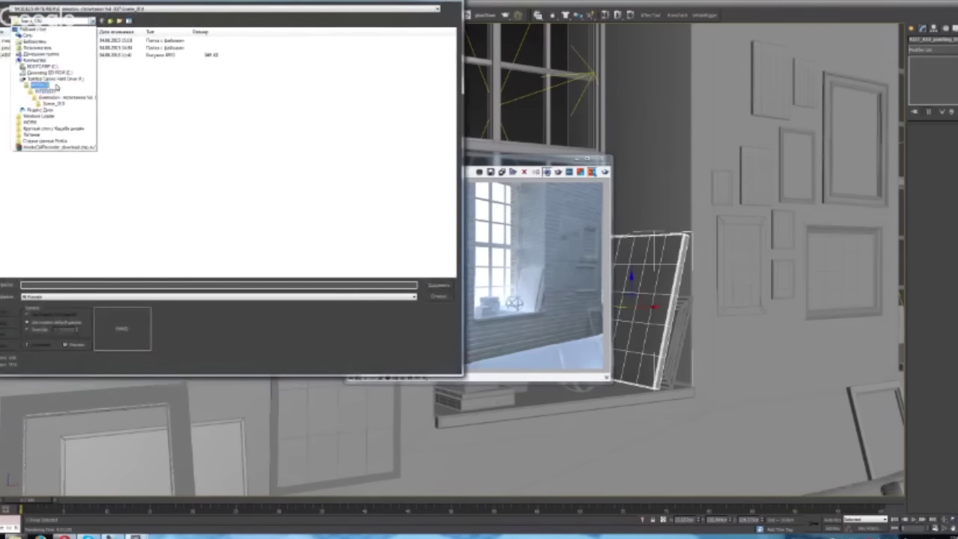
left_click(56, 81)
double_click(32, 172)
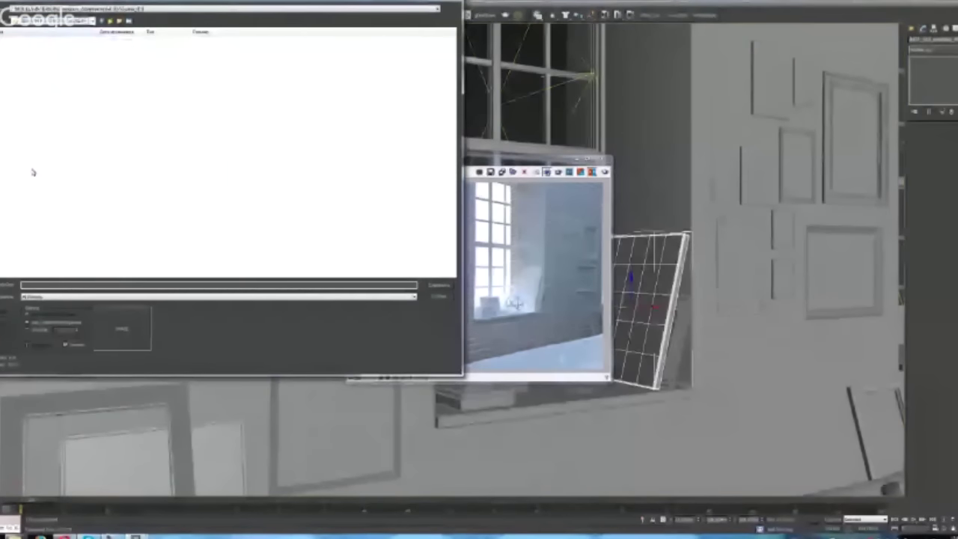
double_click(24, 42)
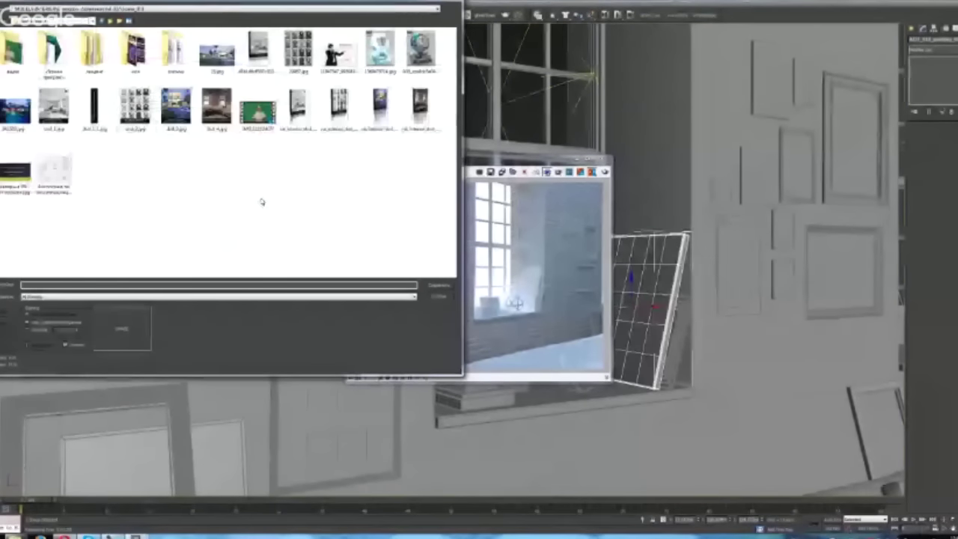
Save the rendered image in JPEG format and close the V-Ray frame buffer
left_click(67, 296)
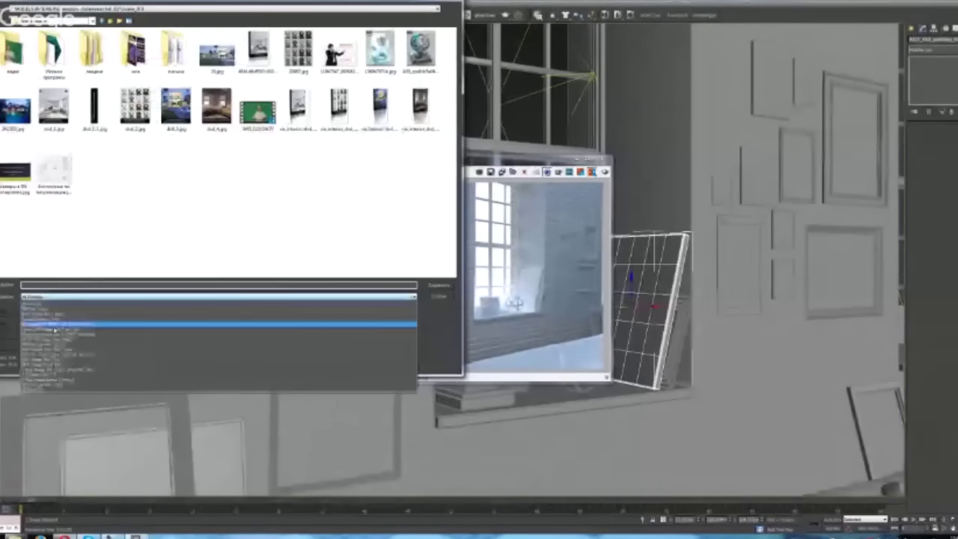
left_click(66, 340)
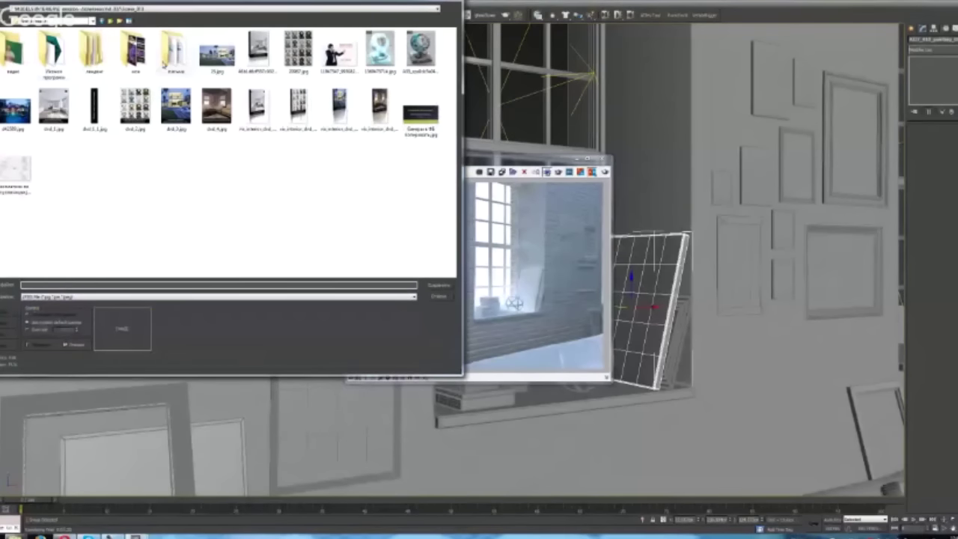
left_click(173, 286)
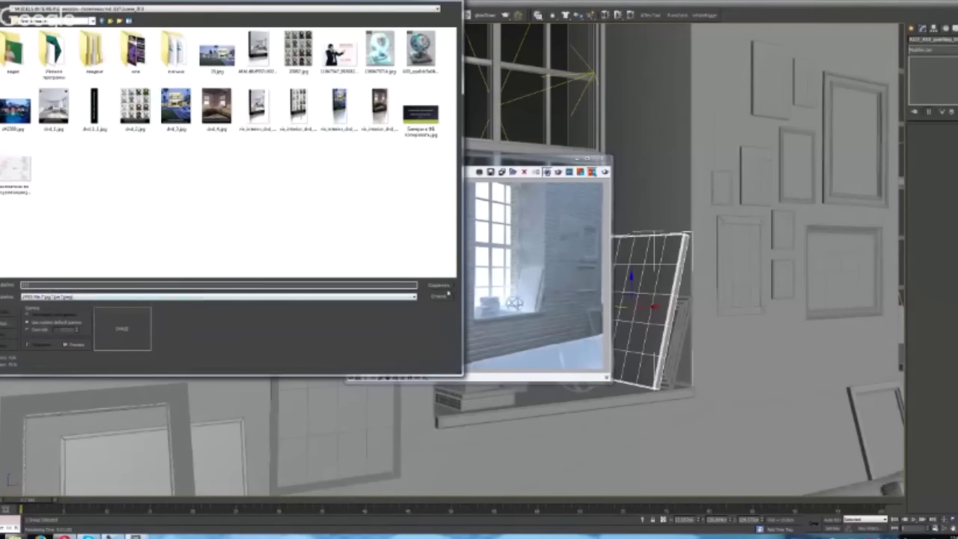
left_click(445, 287)
left_click(207, 231)
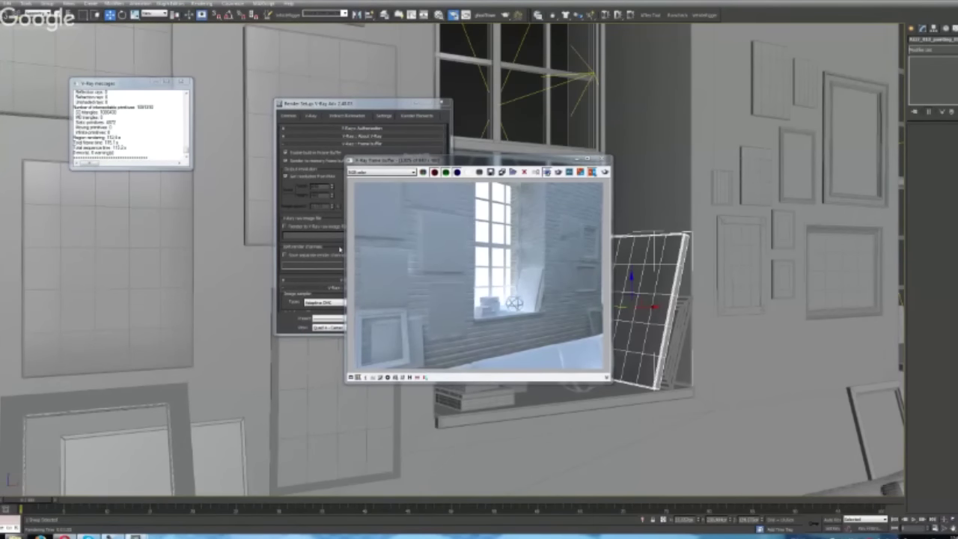
left_click(377, 238)
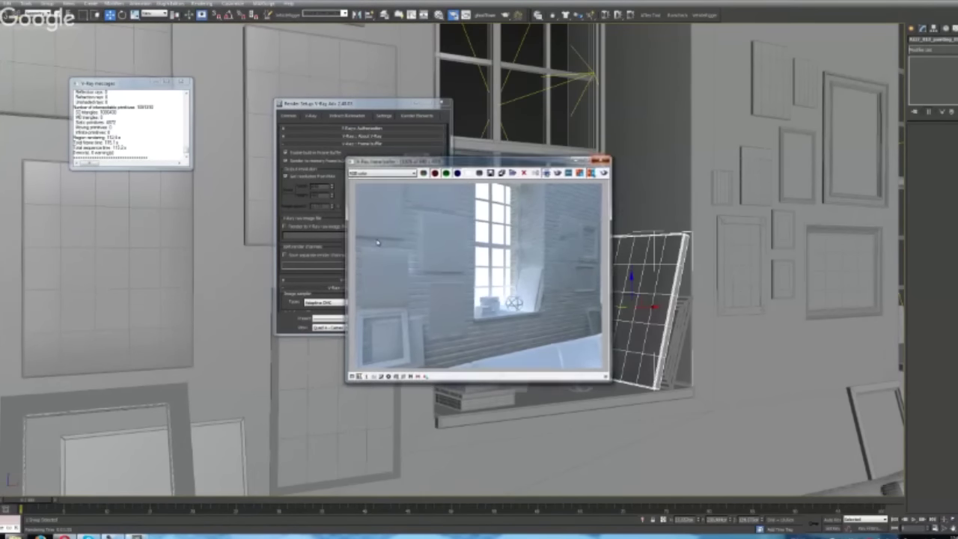
key("Escape")
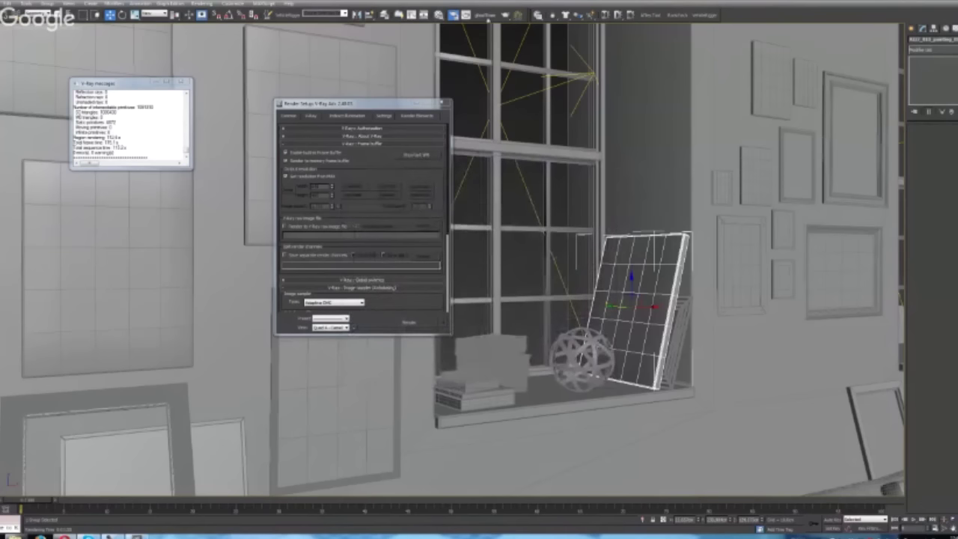
Enable the V-Ray reflection/refraction environment override and assign it an instance of the VRayHDRI map from the GI environment override
left_click(438, 14)
left_click_drag(307, 77, 612, 66)
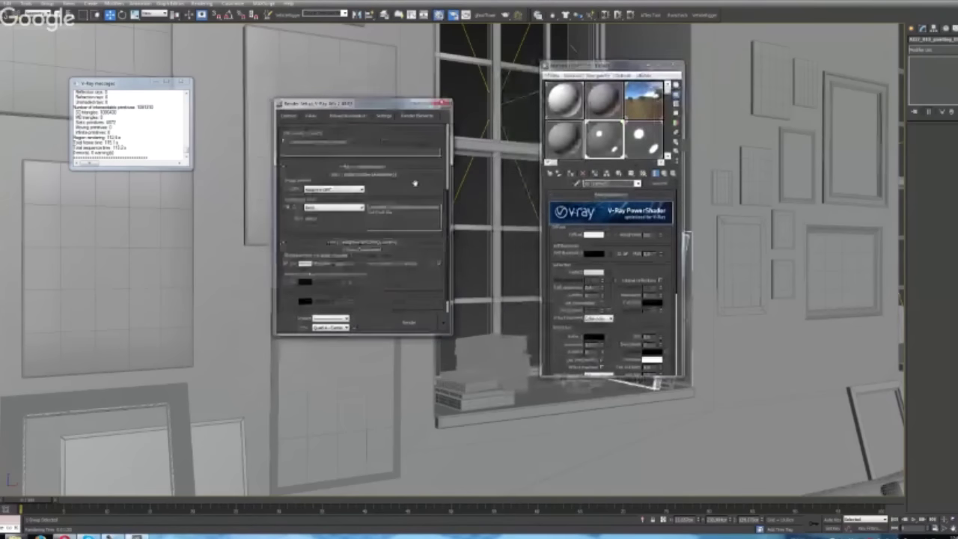
left_click_drag(413, 296, 410, 132)
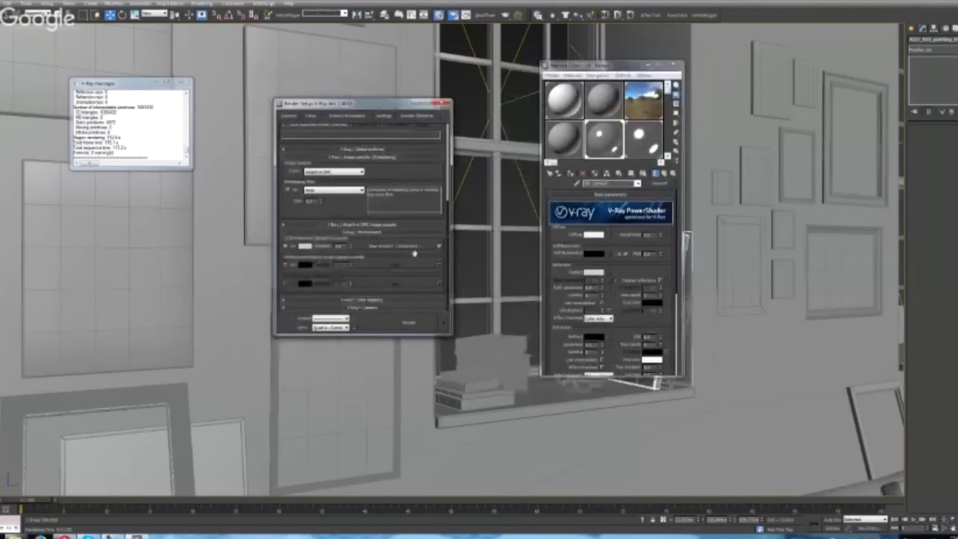
left_click(287, 265)
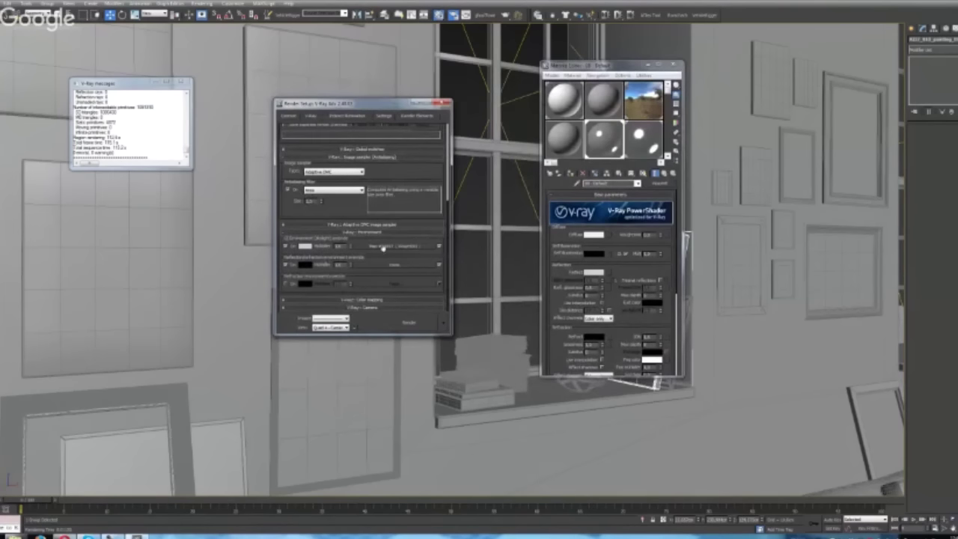
left_click_drag(385, 247, 390, 270)
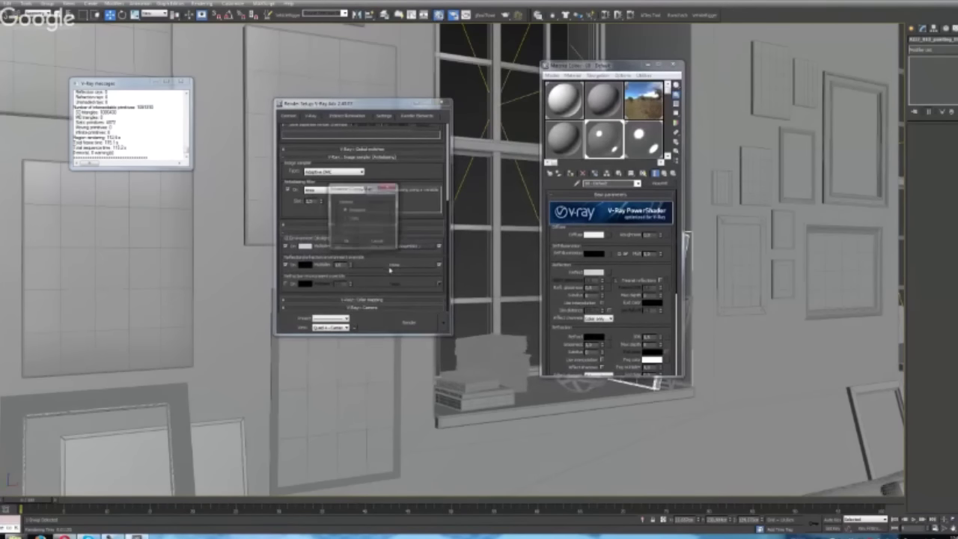
left_click(346, 240)
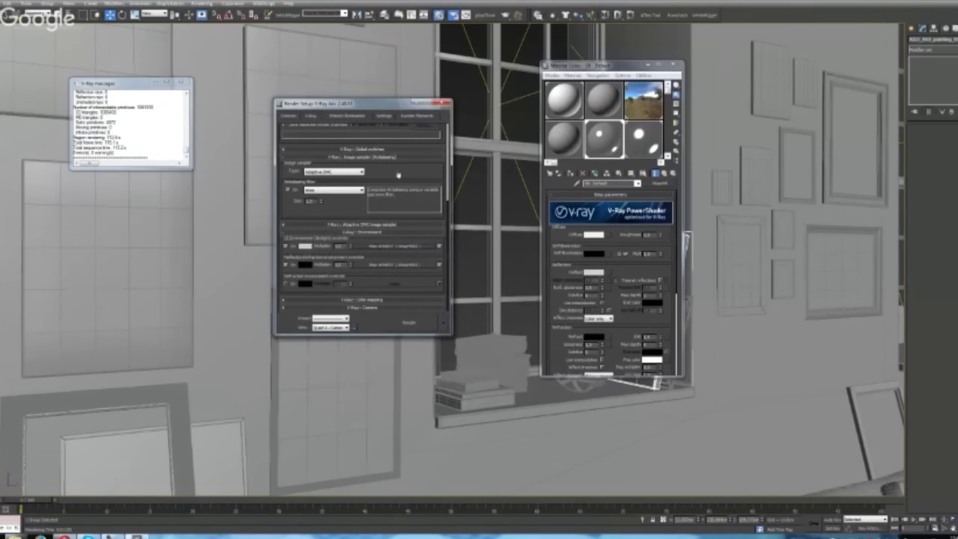
left_click(445, 104)
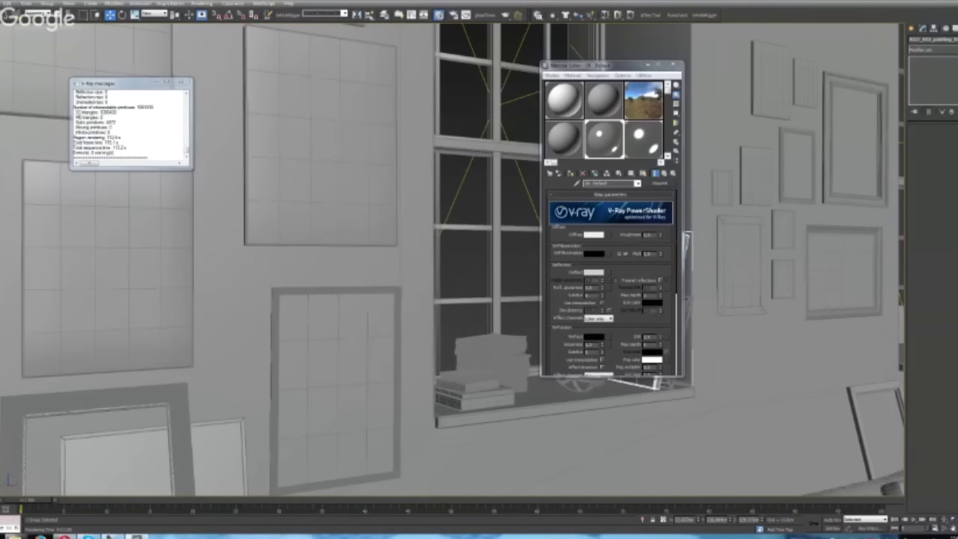
Render the camera view and examine the reflective windowsill objects up close in the frame buffer
key("F10")
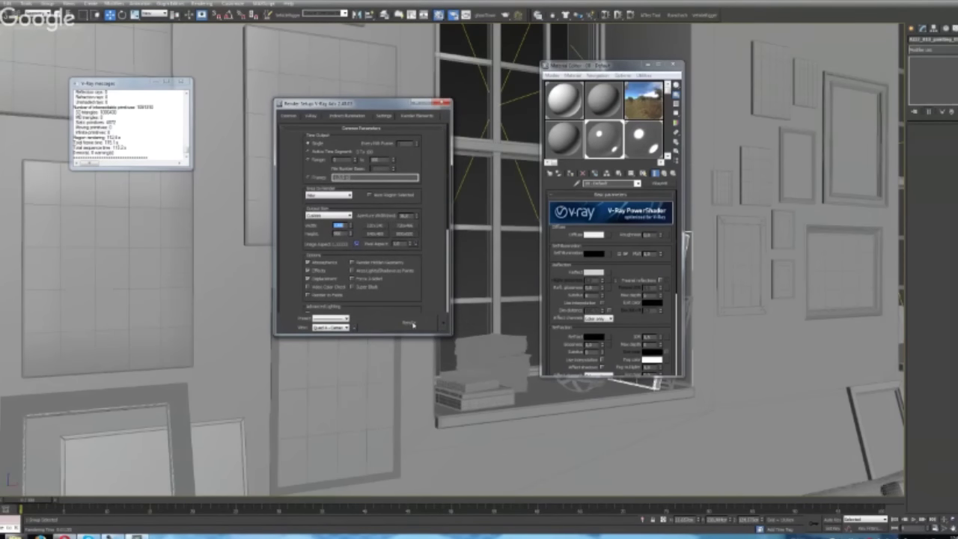
left_click(410, 323)
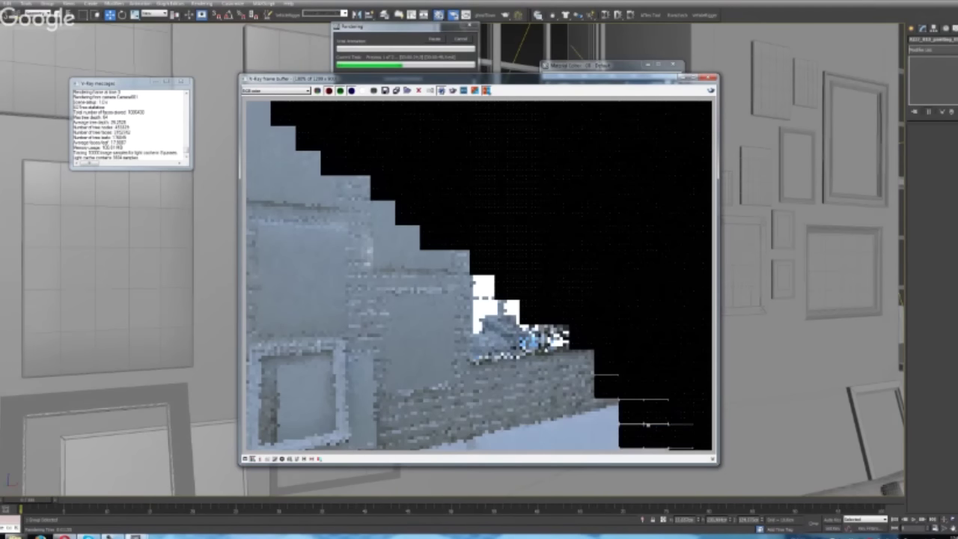
scroll(546, 348, "up", 1)
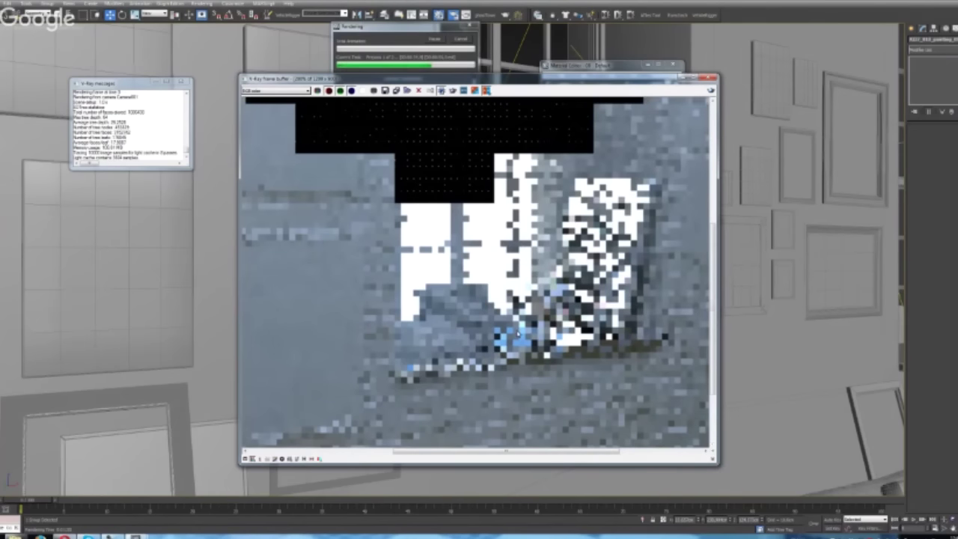
scroll(407, 241, "down", 1)
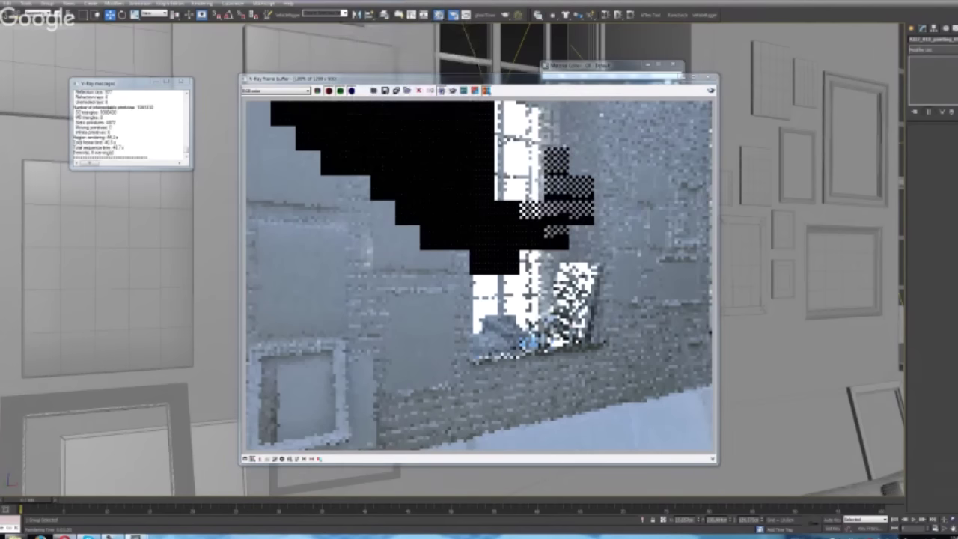
Assign the VRayHDRI material slot as an instance to the scene's environment background map, and close the Material Editor
key("8")
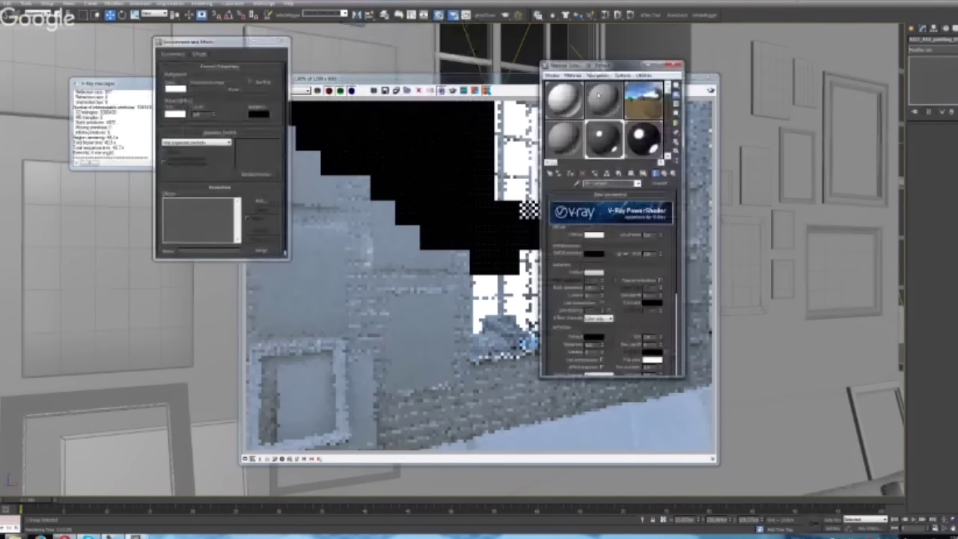
left_click_drag(569, 117, 239, 93)
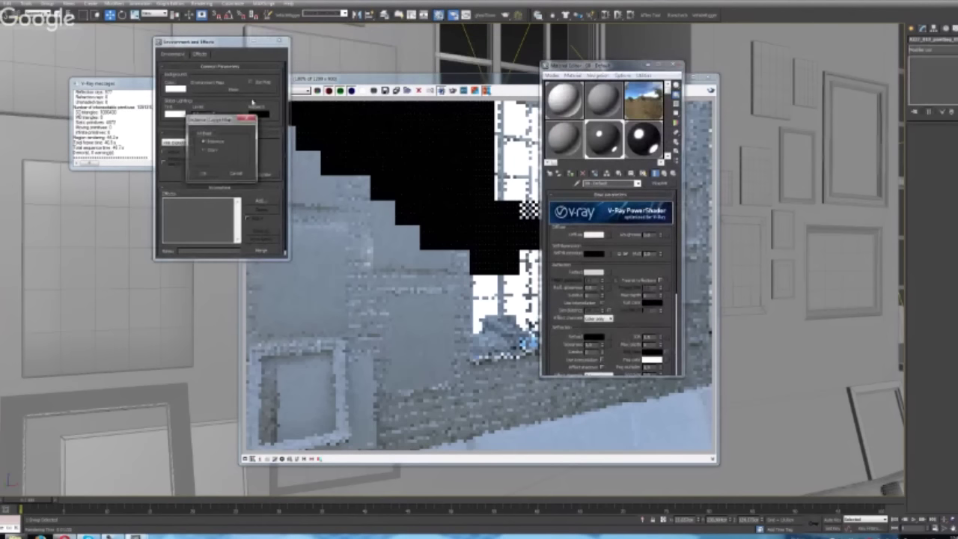
left_click(215, 177)
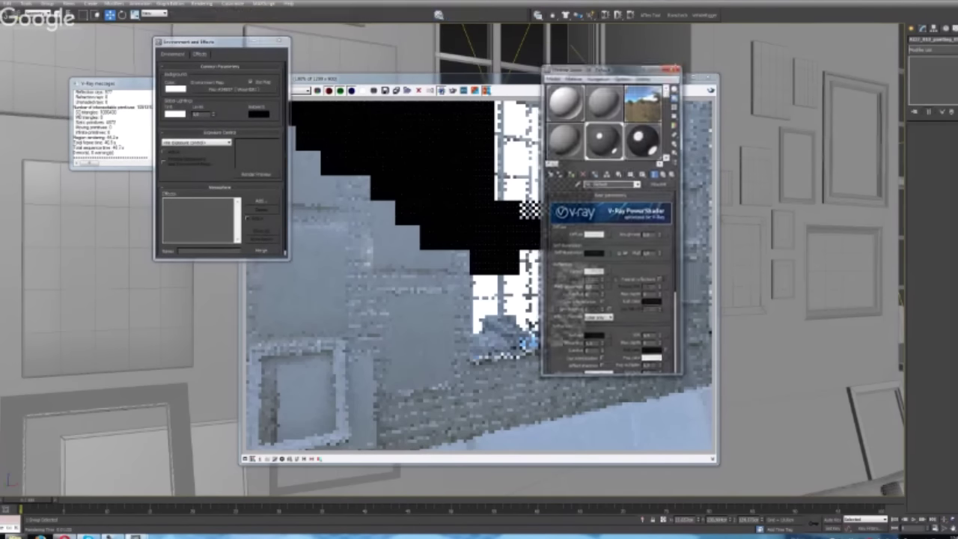
left_click(676, 70)
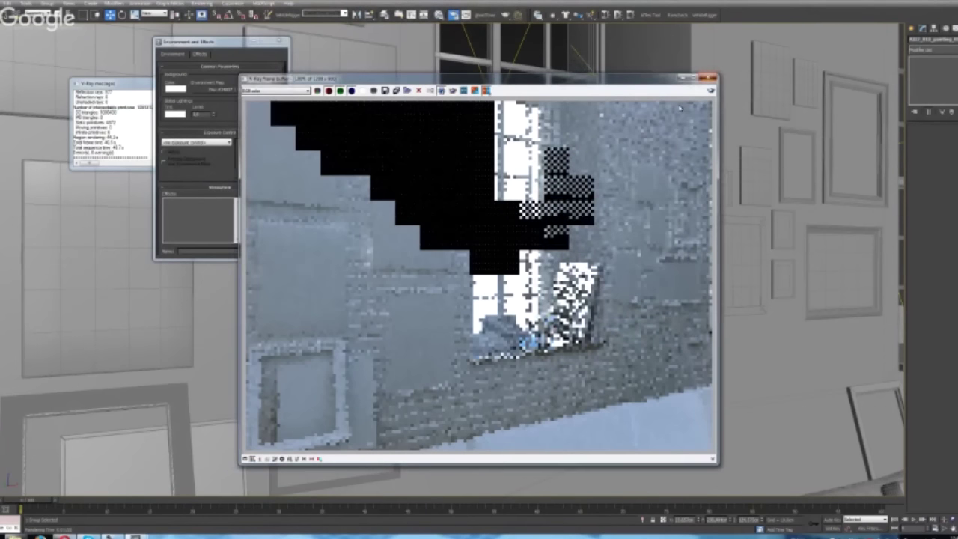
Close the frame buffer and set the viewport background to use the environment background
left_click(707, 77)
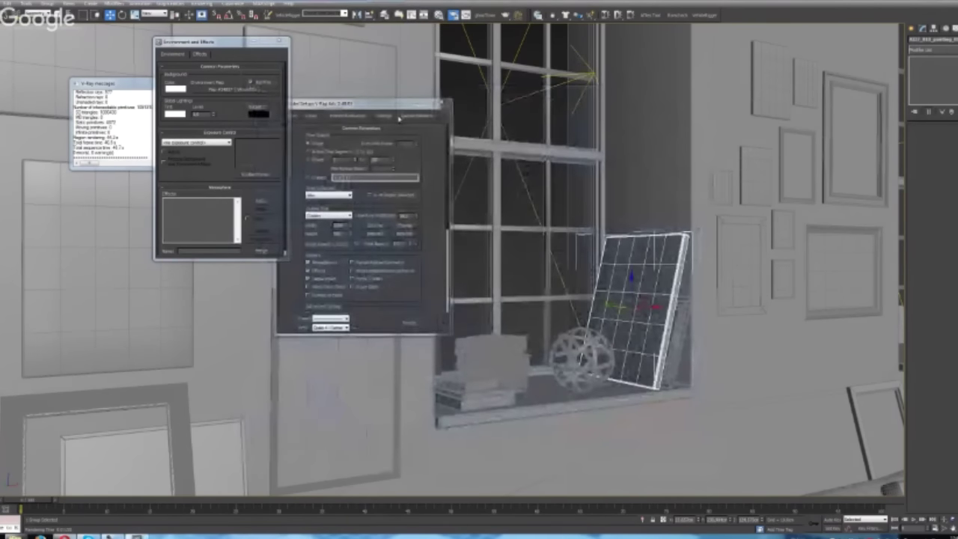
left_click(411, 213)
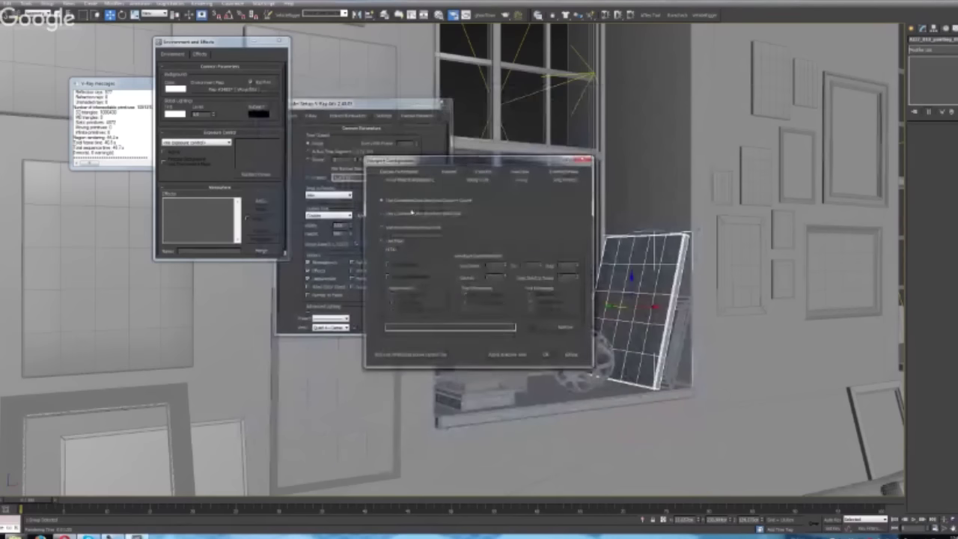
left_click(549, 355)
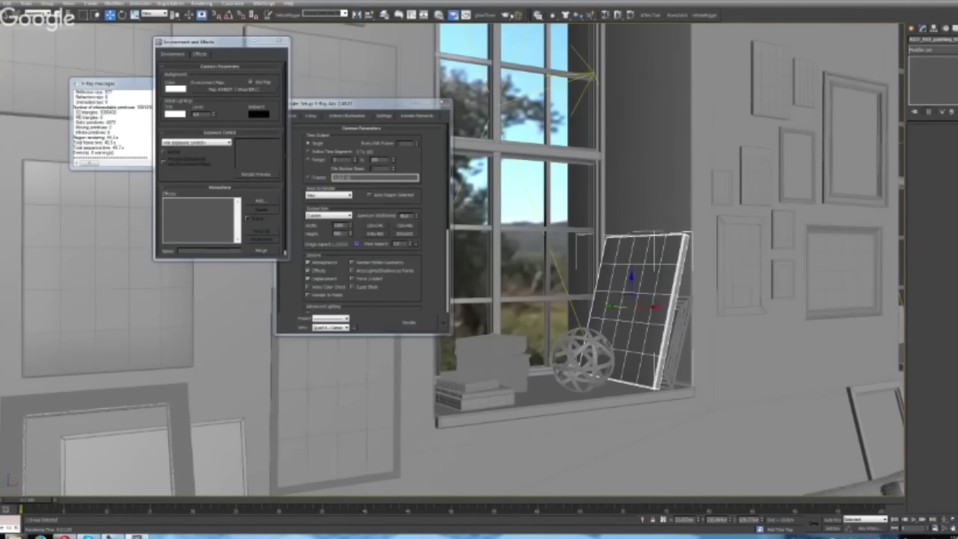
Render the camera view with the HDRI environment background and check the whole image in the frame buffer
key("shift+q")
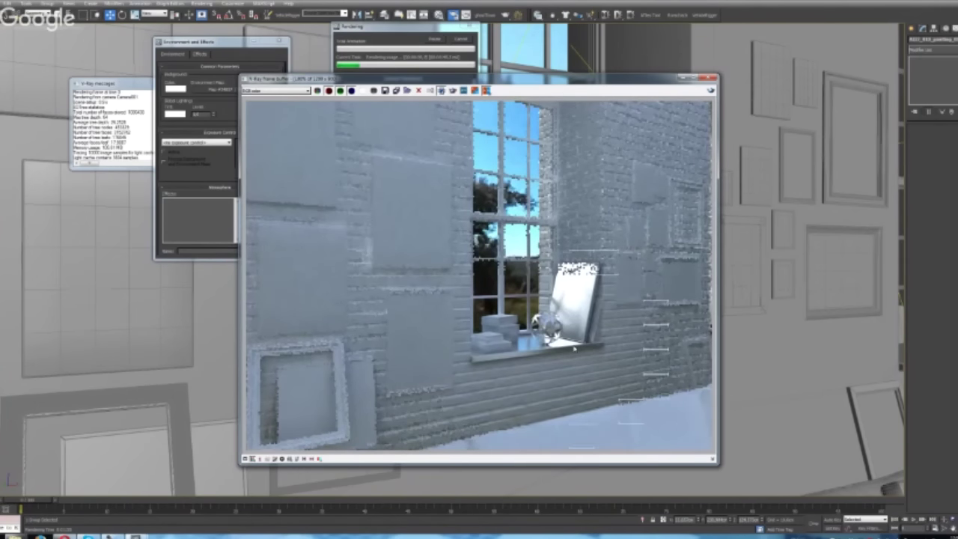
scroll(575, 349, "up", 2)
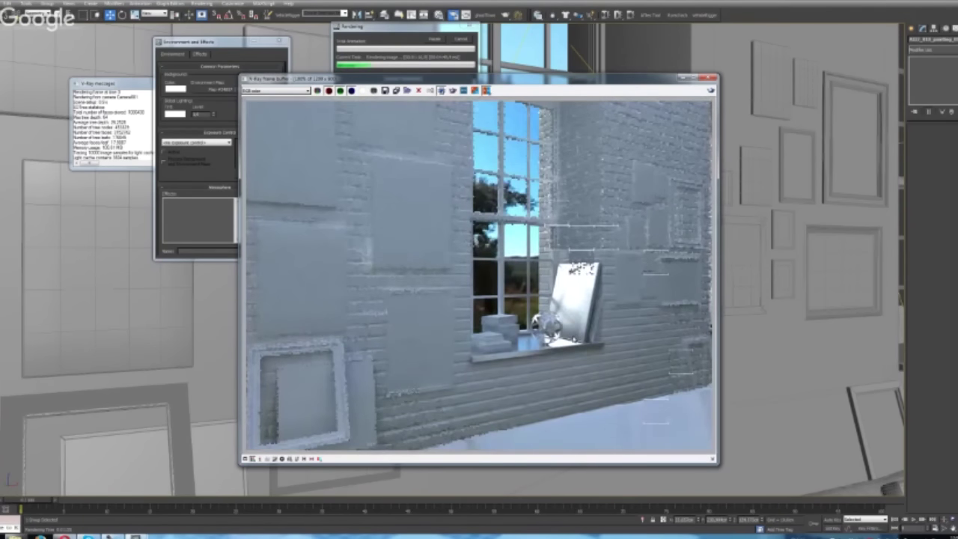
scroll(573, 339, "down", 1)
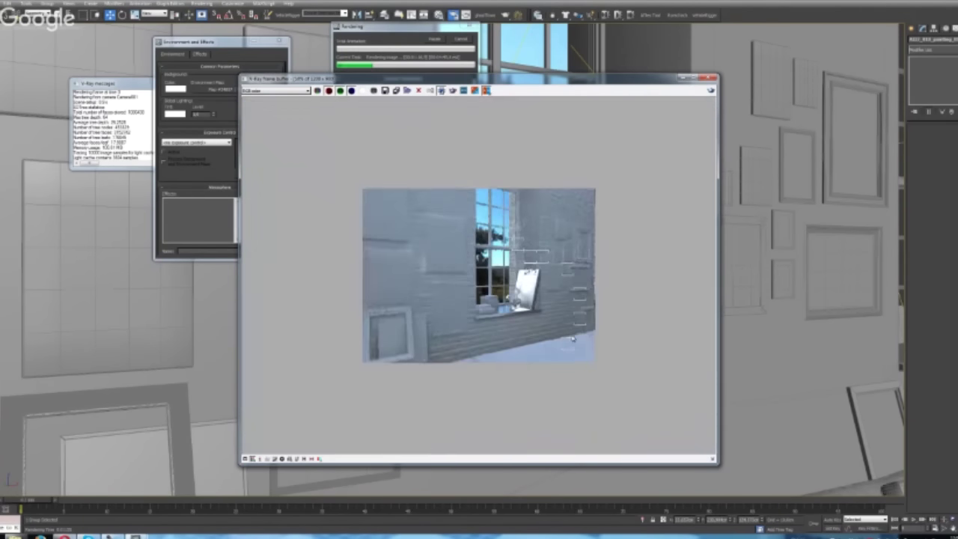
scroll(571, 336, "up", 1)
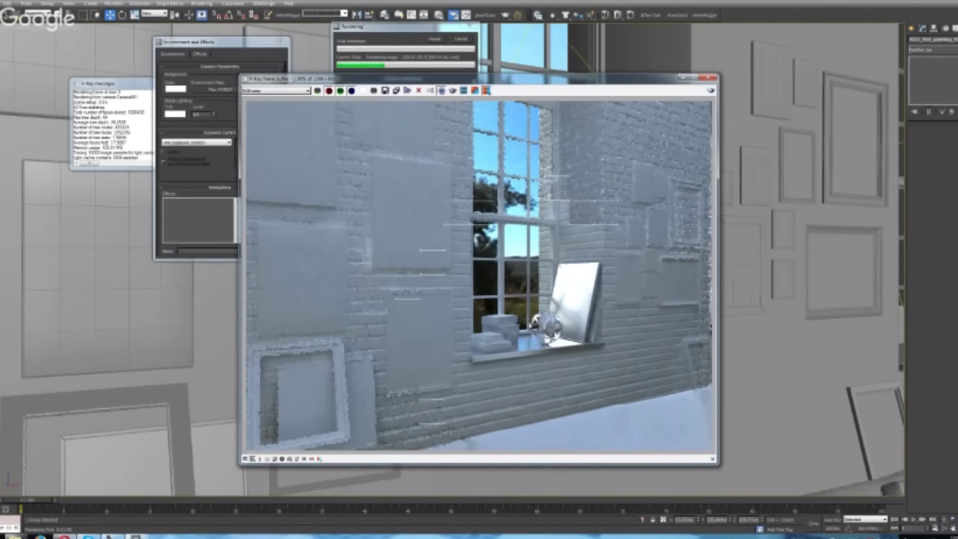
scroll(530, 325, "down", 2)
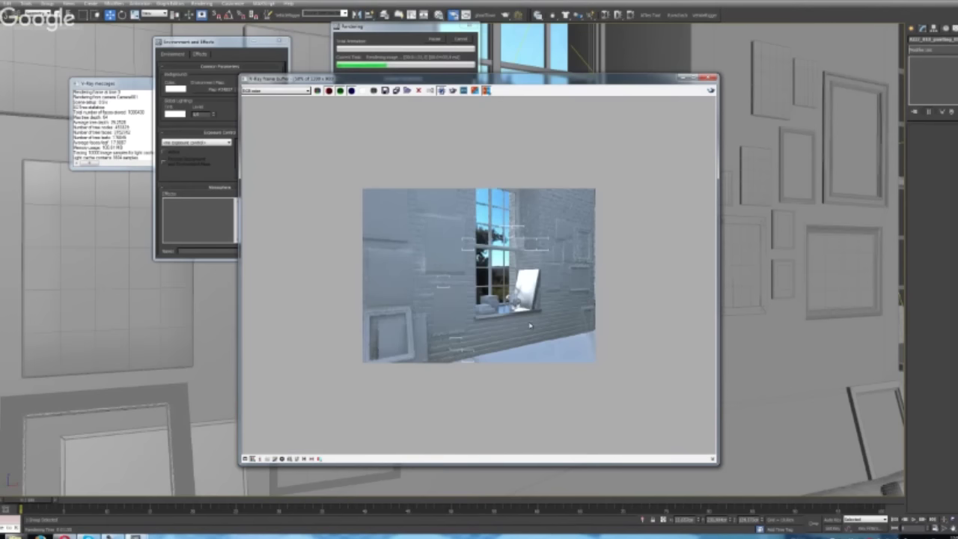
scroll(530, 325, "up", 2)
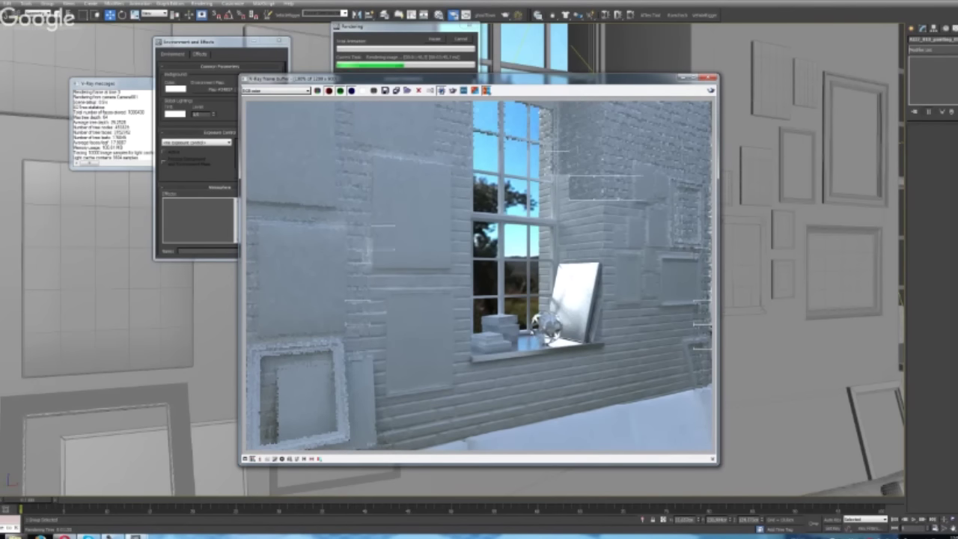
Examine the reflections on the windowsill, metal sphere and leaning painting up close in the render
scroll(527, 342, "up", 4)
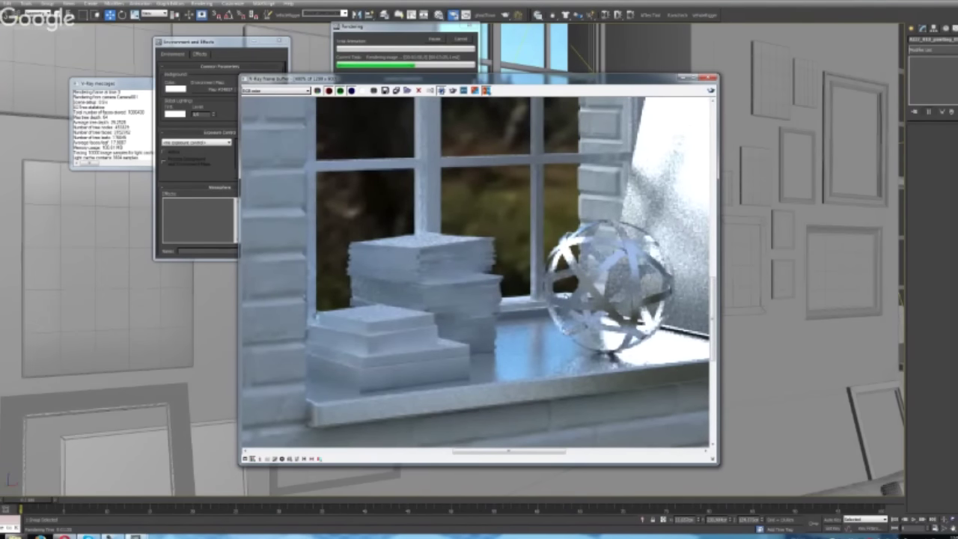
double_click(573, 314)
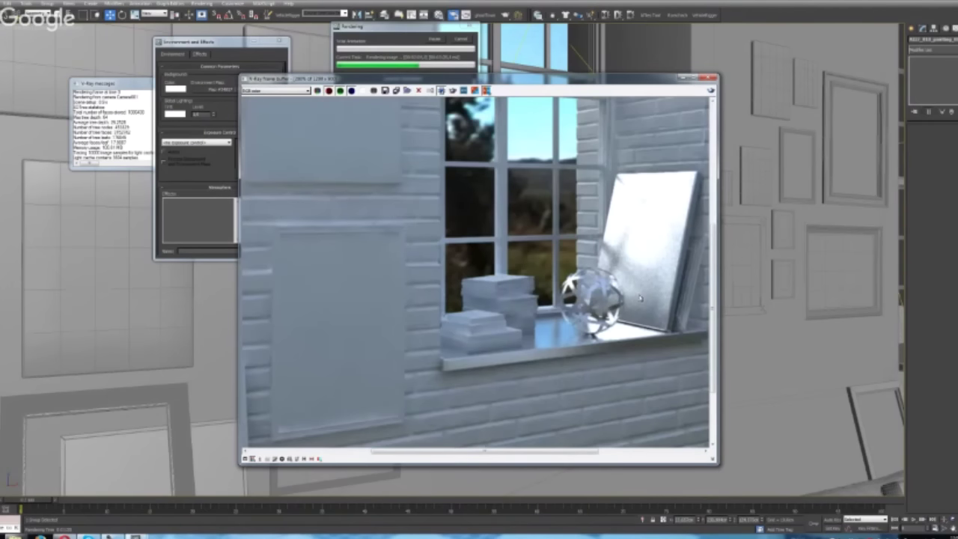
scroll(561, 312, "up", 1)
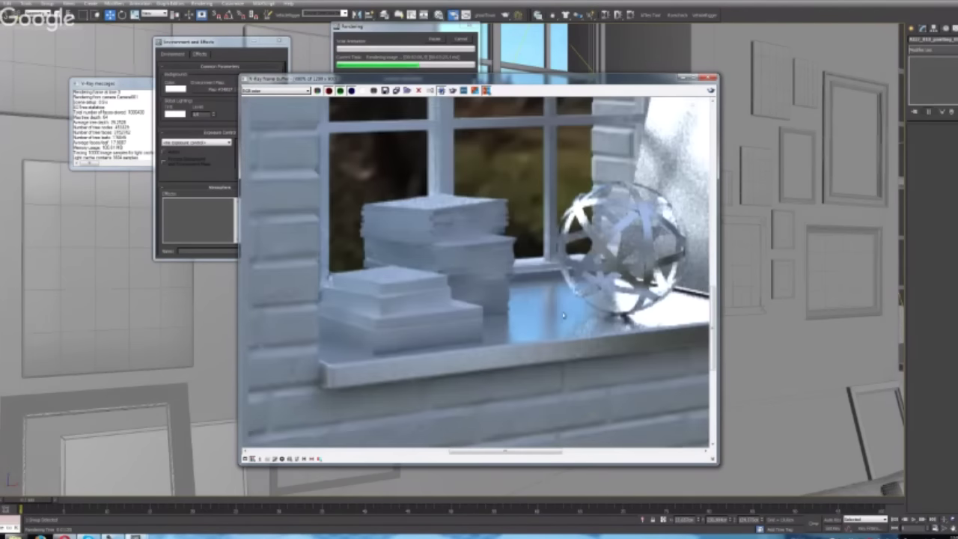
scroll(561, 315, "down", 3)
scroll(562, 314, "up", 1)
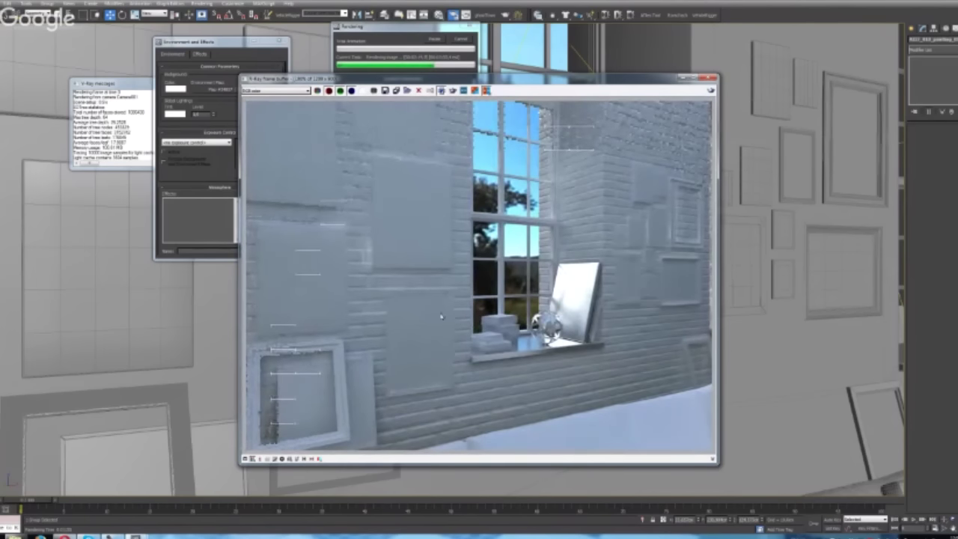
Inspect the brick wall detail below the windowsill, then review the full finished render
scroll(387, 355, "down", 1)
scroll(546, 367, "up", 2)
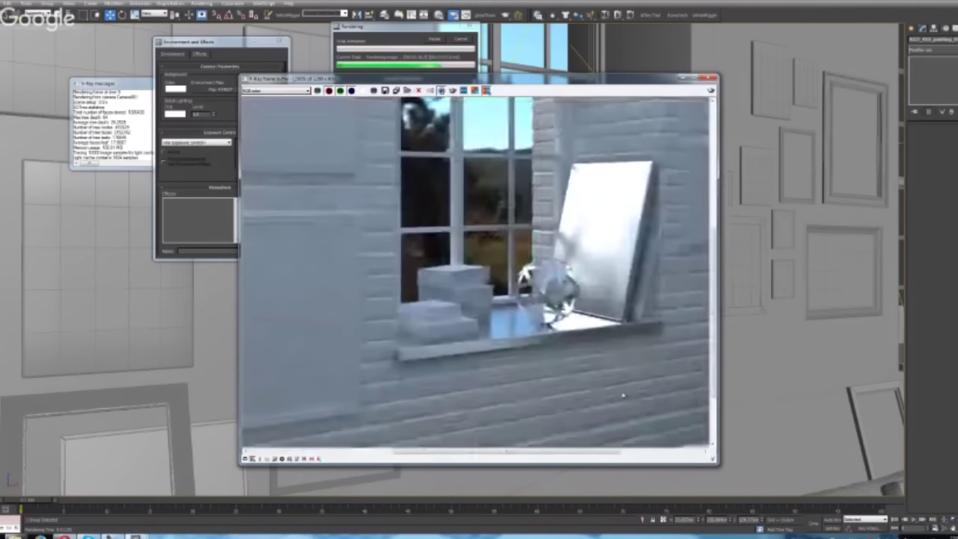
middle_click_drag(621, 391, 581, 304)
scroll(581, 304, "up", 1)
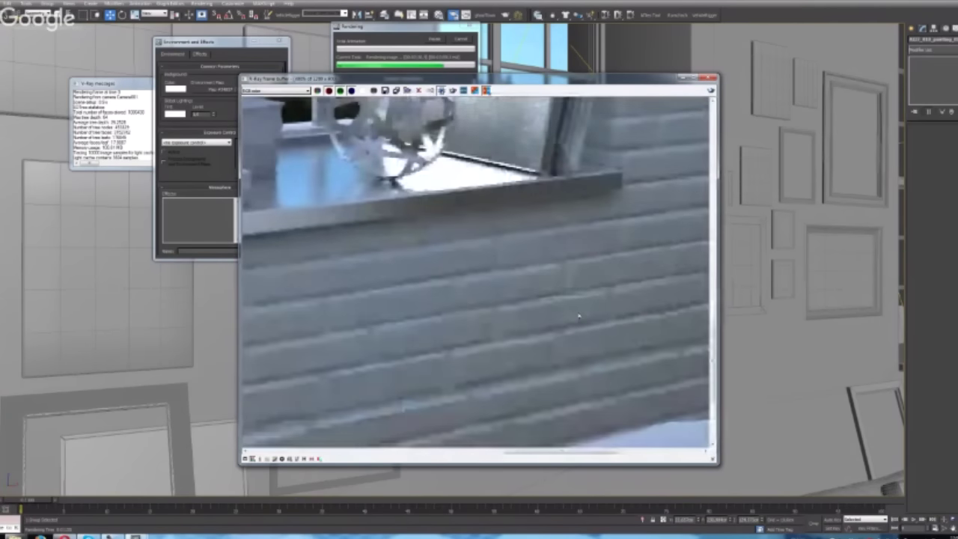
scroll(575, 309, "up", 2)
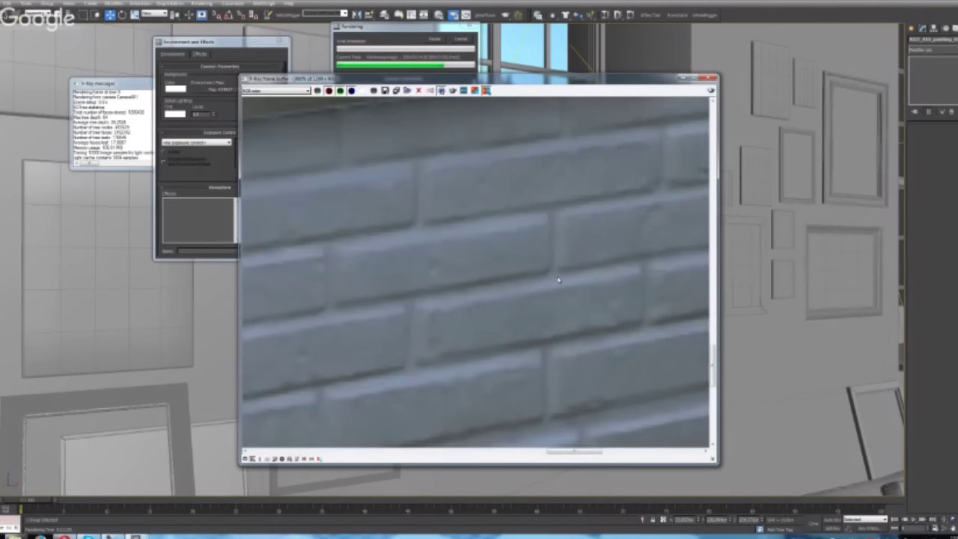
scroll(483, 308, "down", 2)
scroll(482, 309, "down", 1)
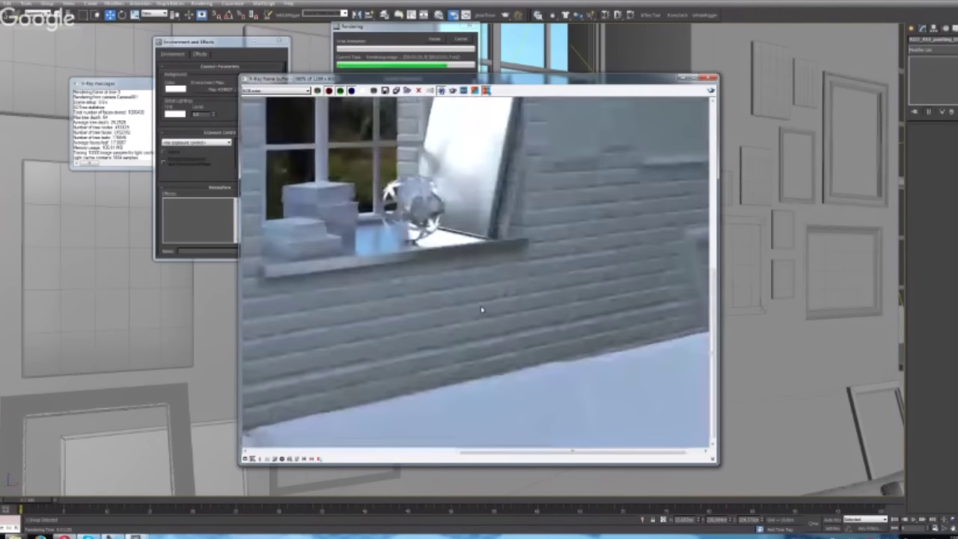
scroll(481, 309, "down", 2)
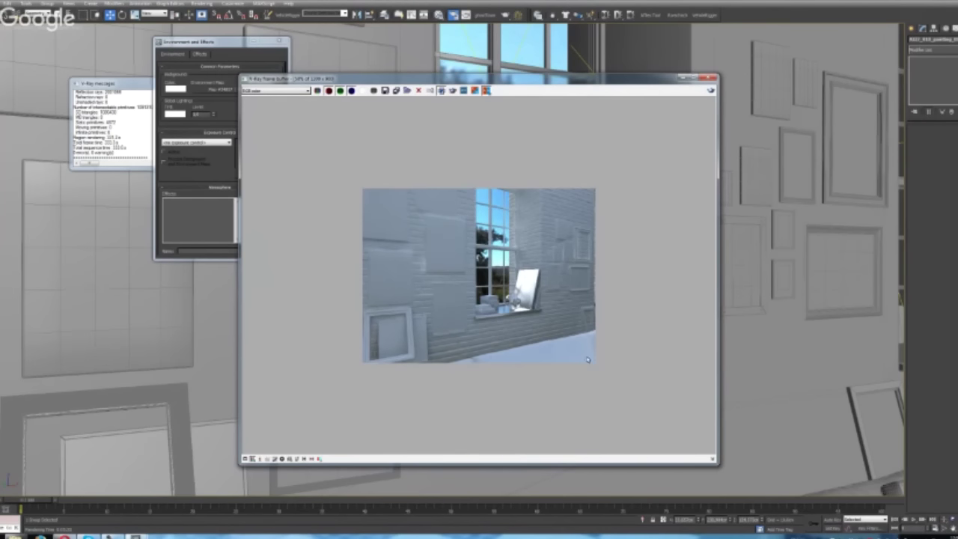
double_click(587, 360)
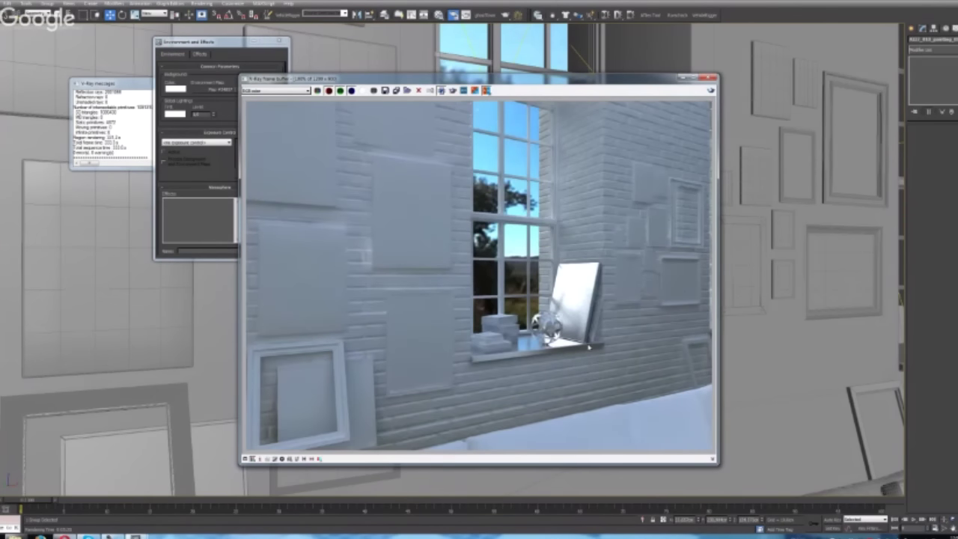